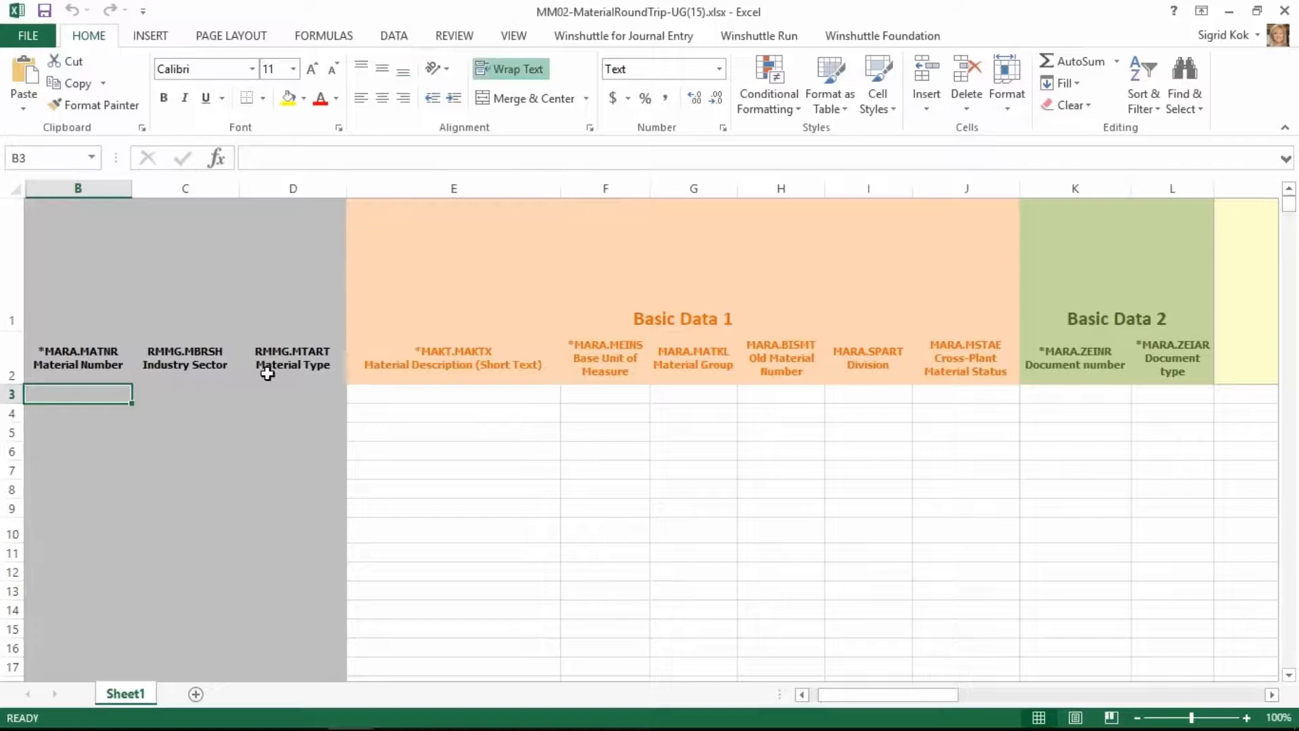
Select the Query_MaterialSearch-UG script for the material sheet and start a test run.
{"action": "left_click", "coordinate": [1270, 697]}
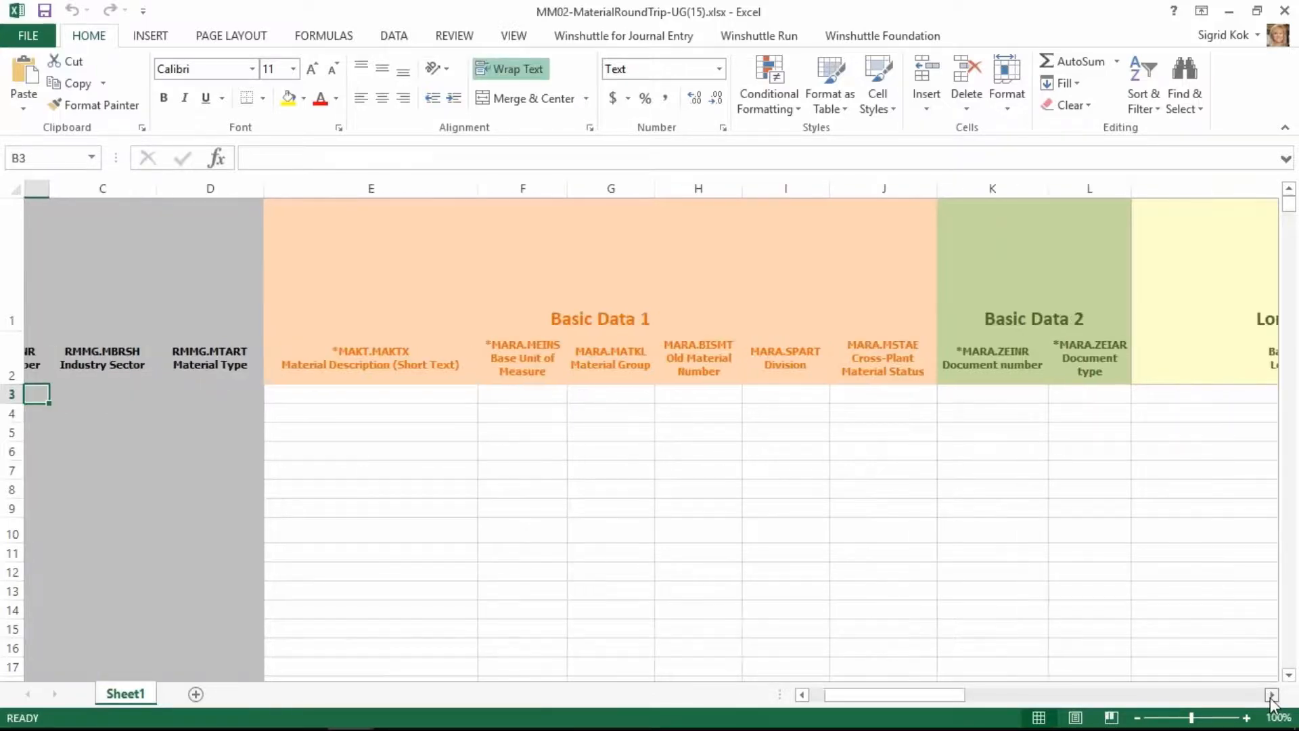
{"action": "left_click", "coordinate": [1271, 697]}
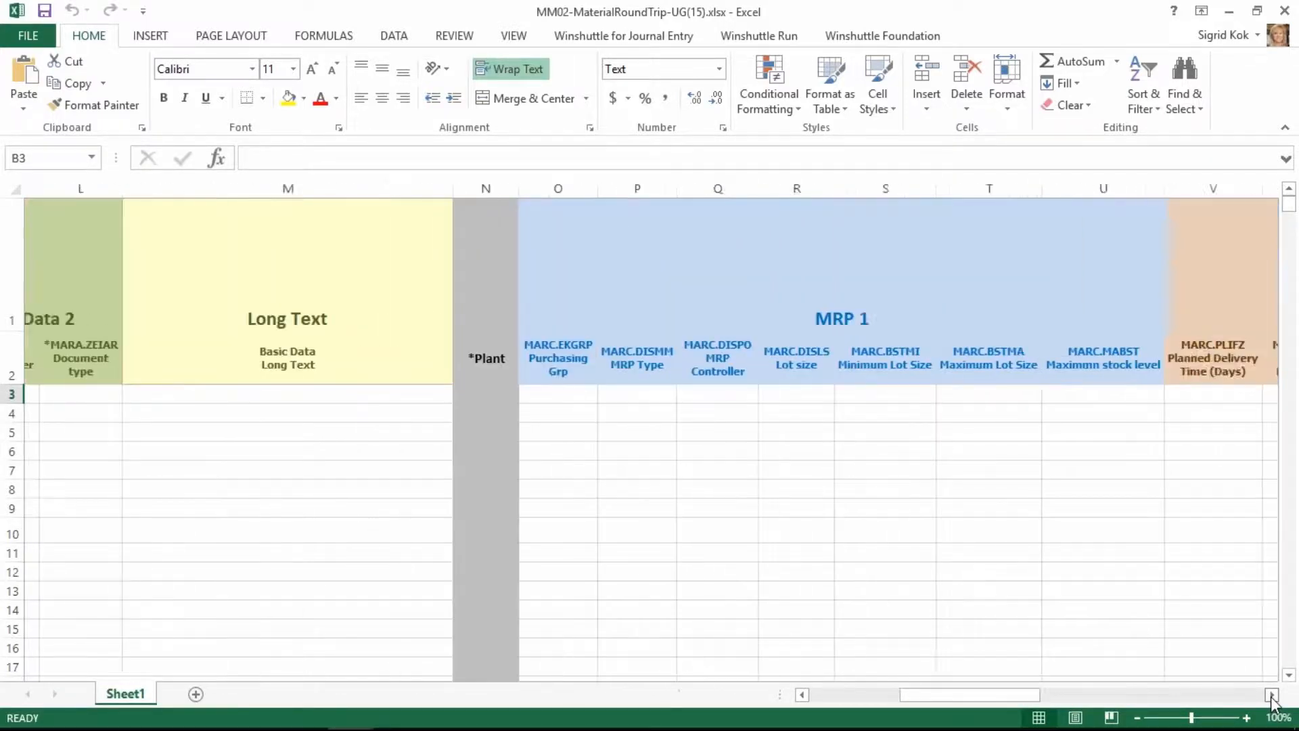
{"action": "left_click", "coordinate": [831, 695]}
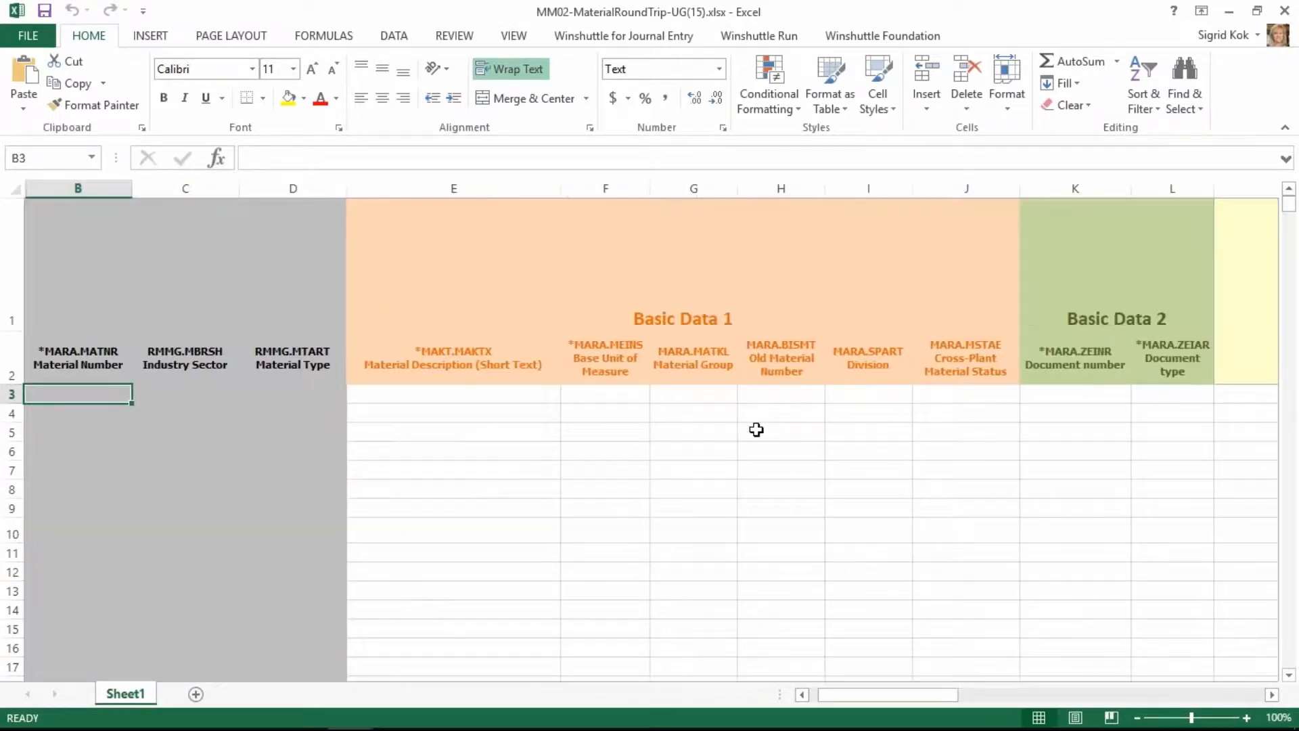
{"action": "left_click", "coordinate": [779, 39]}
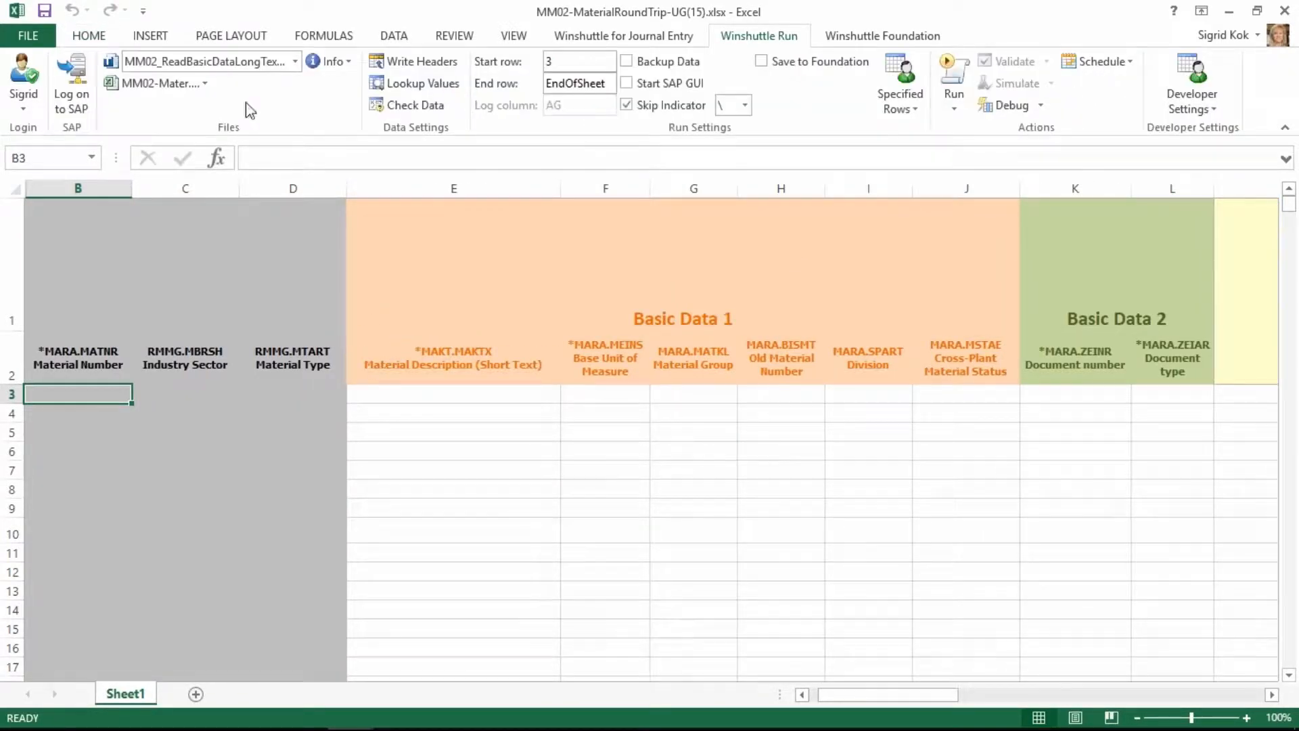
{"action": "left_click", "coordinate": [295, 62]}
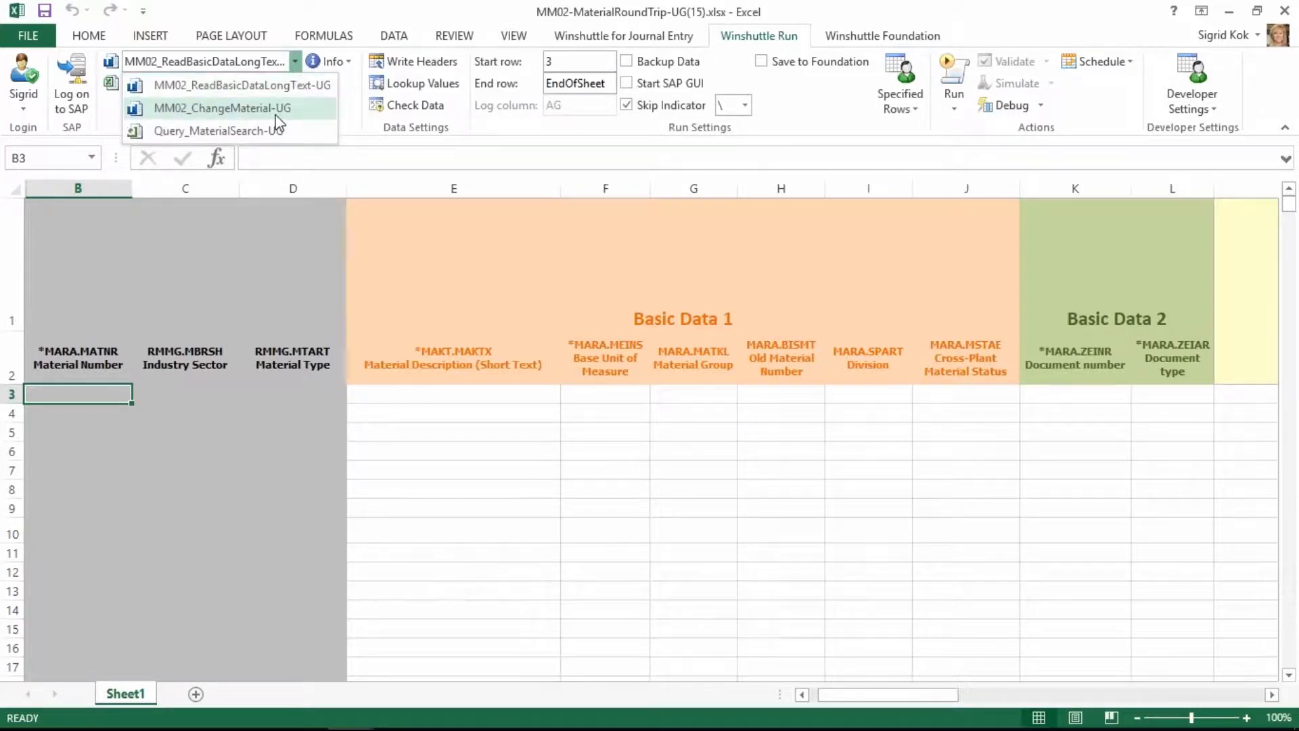
{"action": "left_click", "coordinate": [291, 130]}
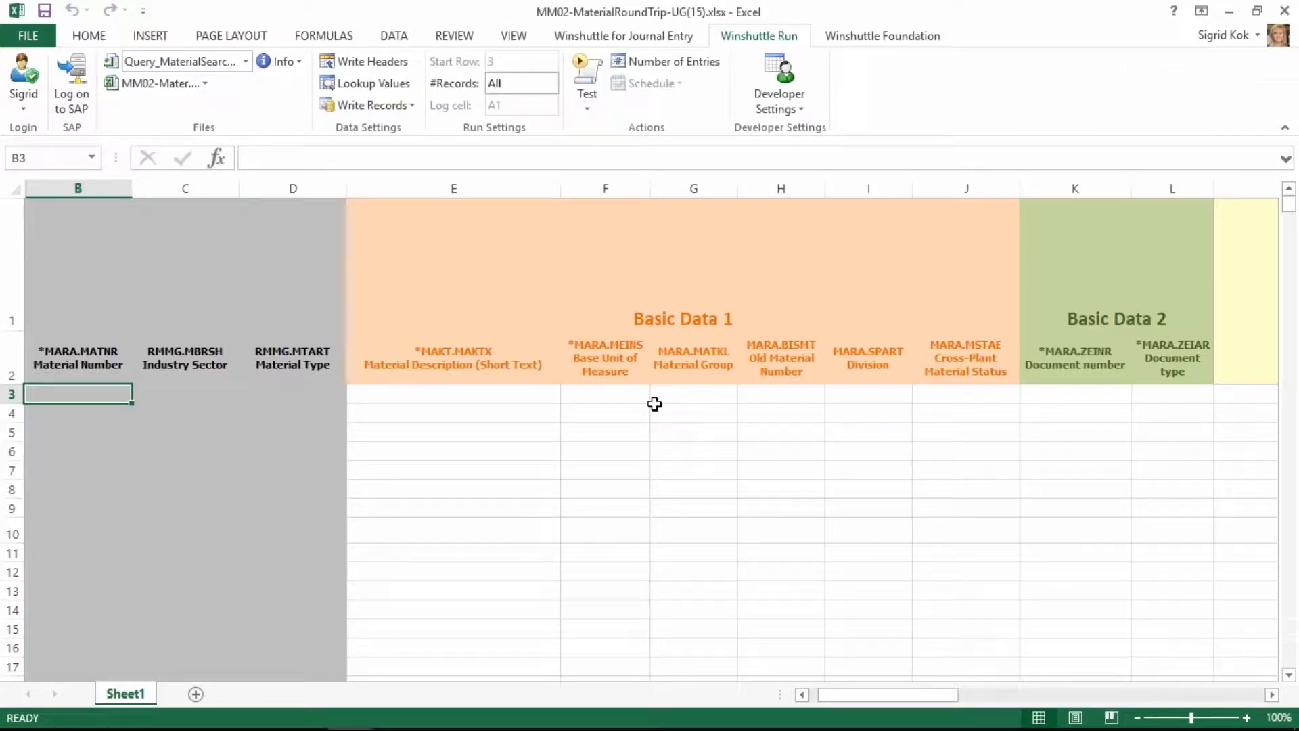
{"action": "left_click", "coordinate": [587, 72]}
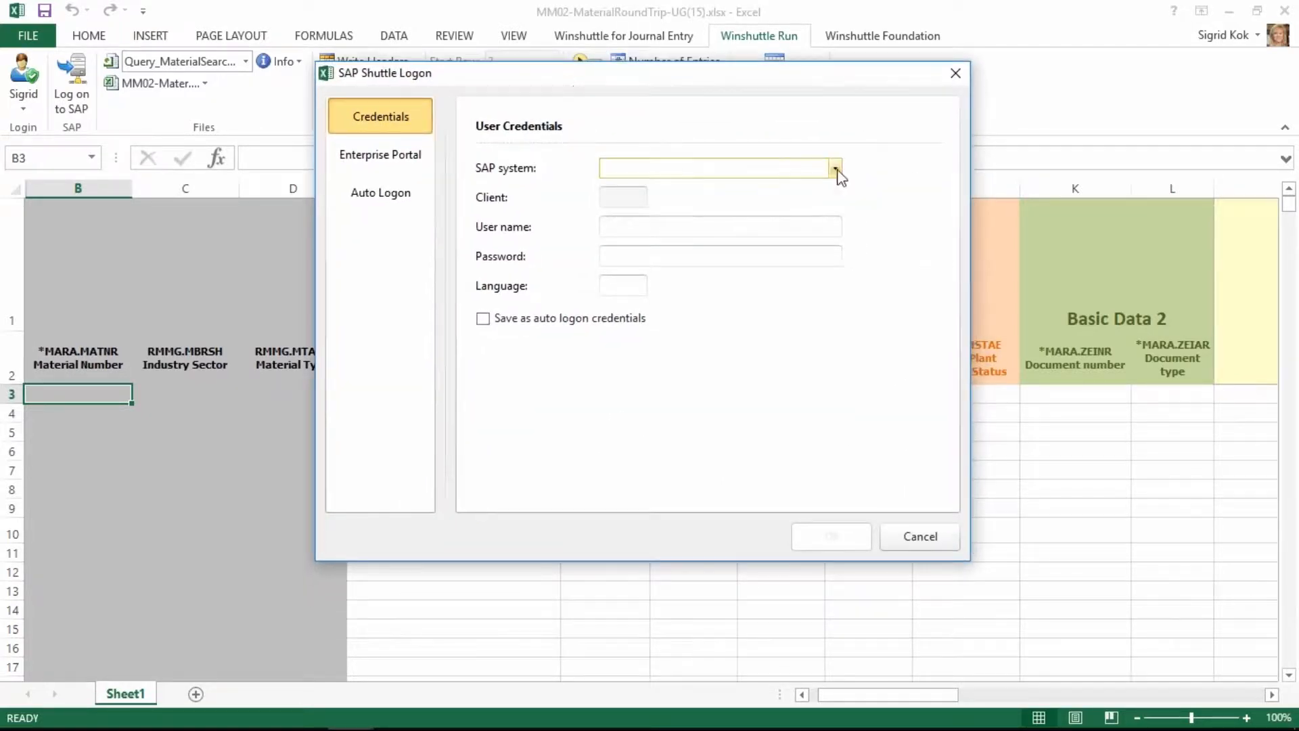
Log on to the SAP system WE7 - WE7 SE SAP WFM11.2 with the user name and account password.
{"action": "left_click", "coordinate": [837, 168]}
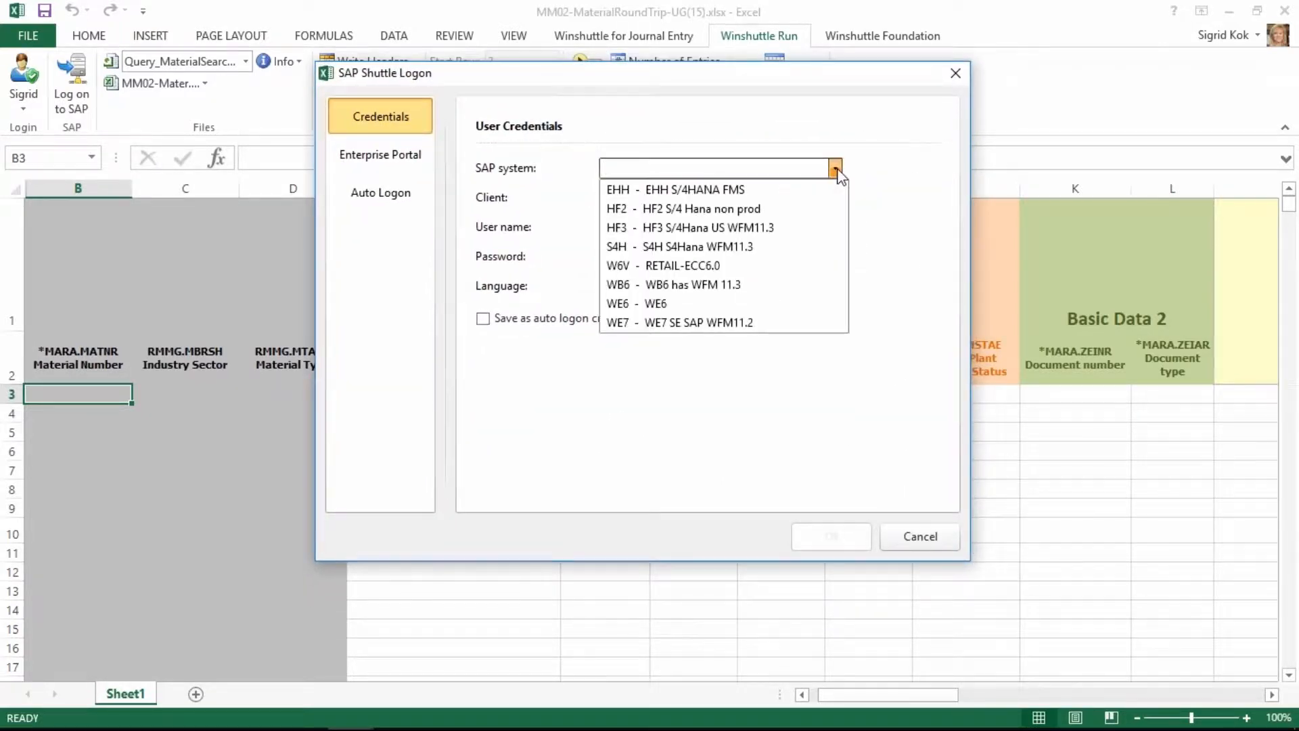
{"action": "left_click", "coordinate": [745, 321]}
{"action": "key", "text": "Tab"}
{"action": "type", "text": "s"}
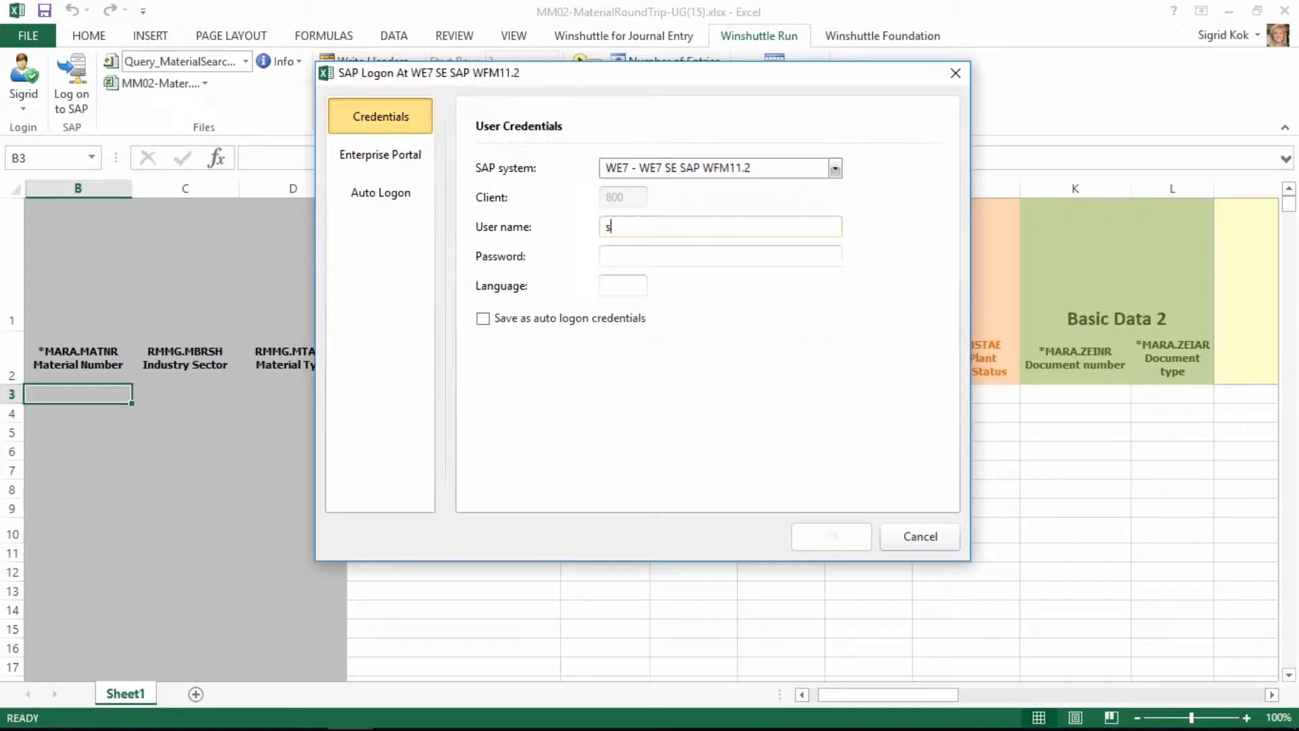
{"action": "type", "text": "••"}
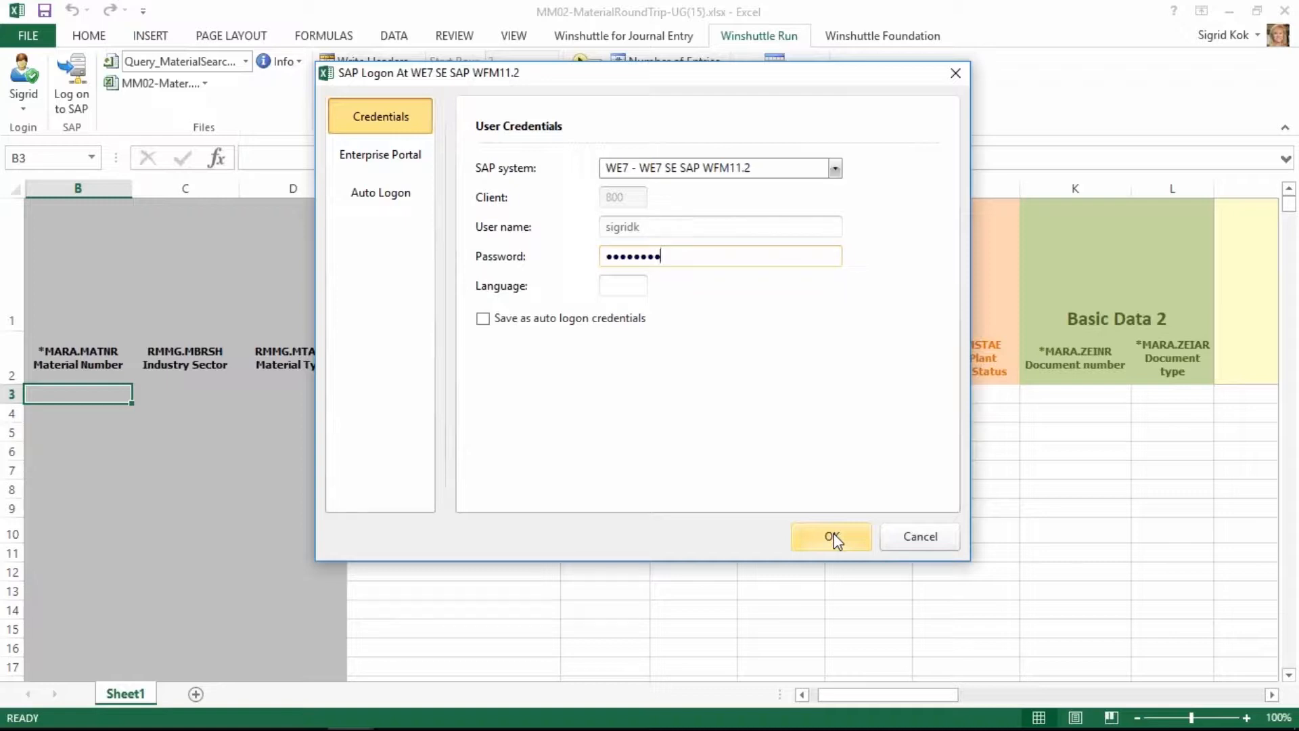
{"action": "left_click", "coordinate": [833, 538]}
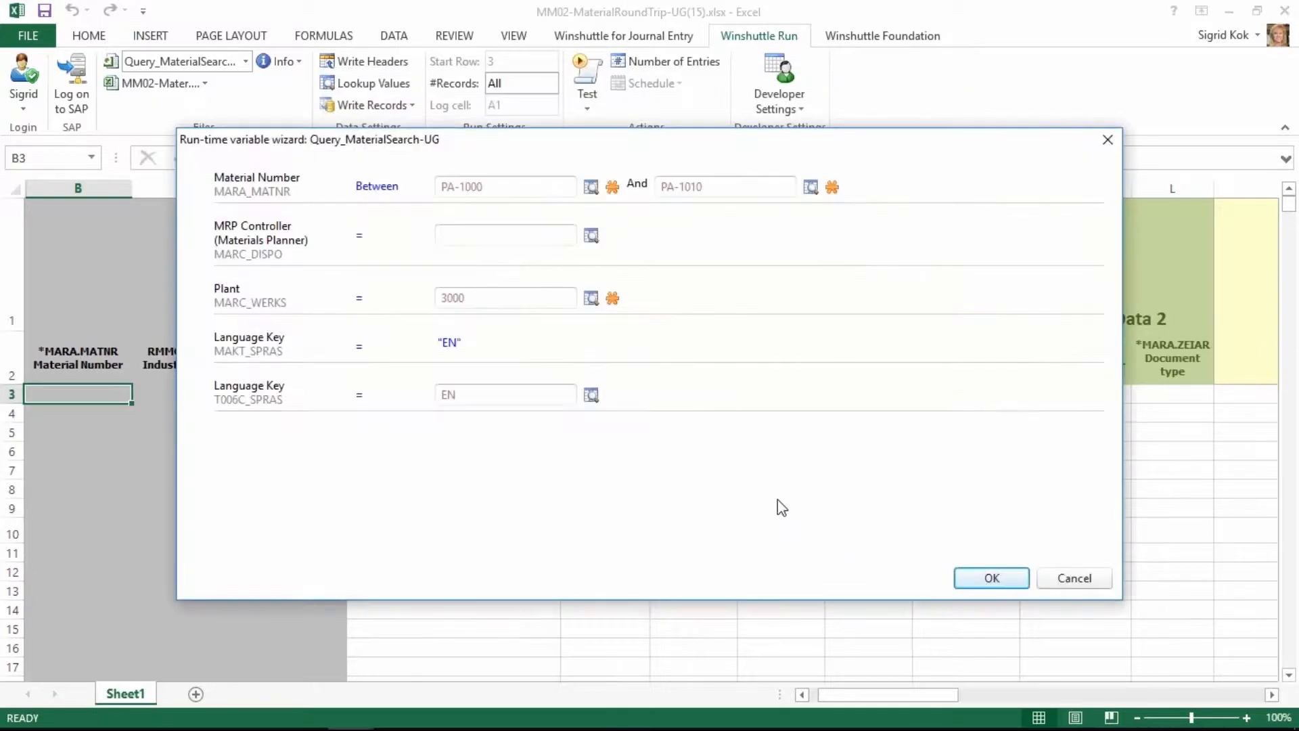
Check the available plant values and run the query for materials PA-1000 to PA-1010, plant 3000, language EN.
{"action": "left_click", "coordinate": [761, 194]}
{"action": "left_click", "coordinate": [558, 299]}
{"action": "left_click", "coordinate": [591, 299]}
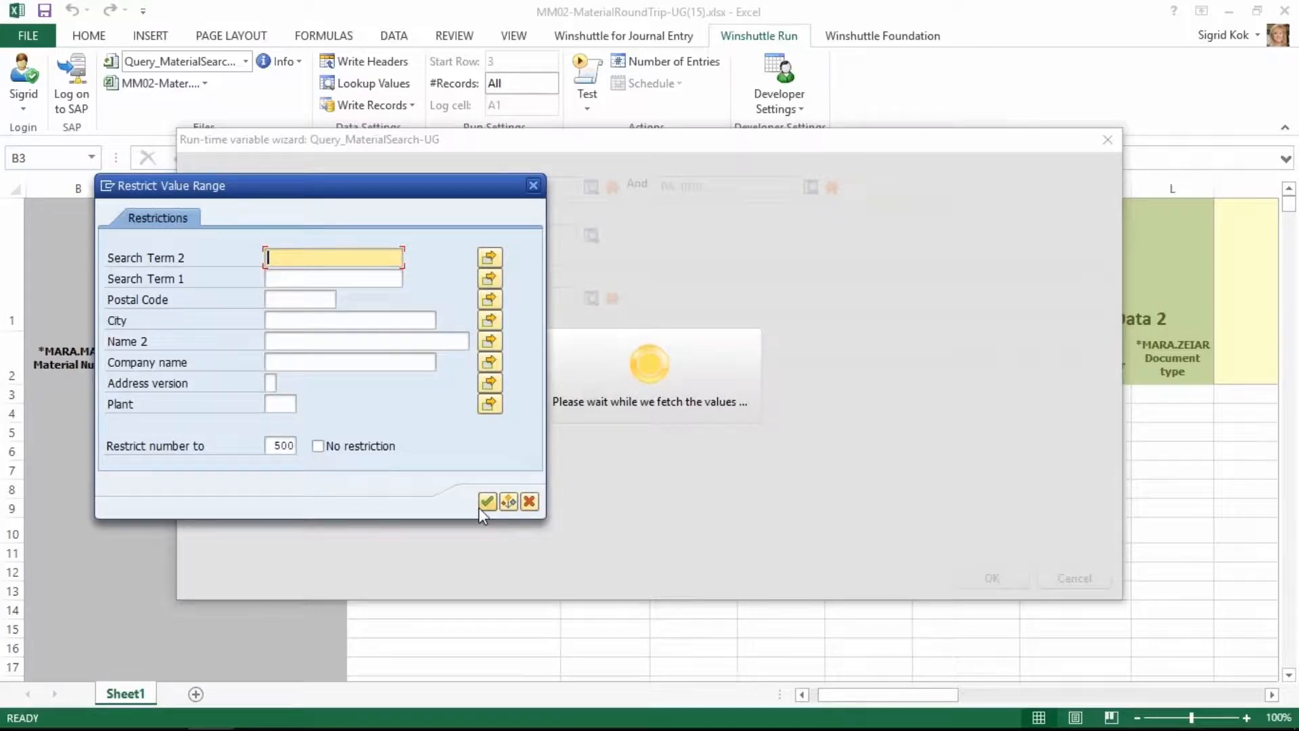
{"action": "left_click", "coordinate": [485, 502]}
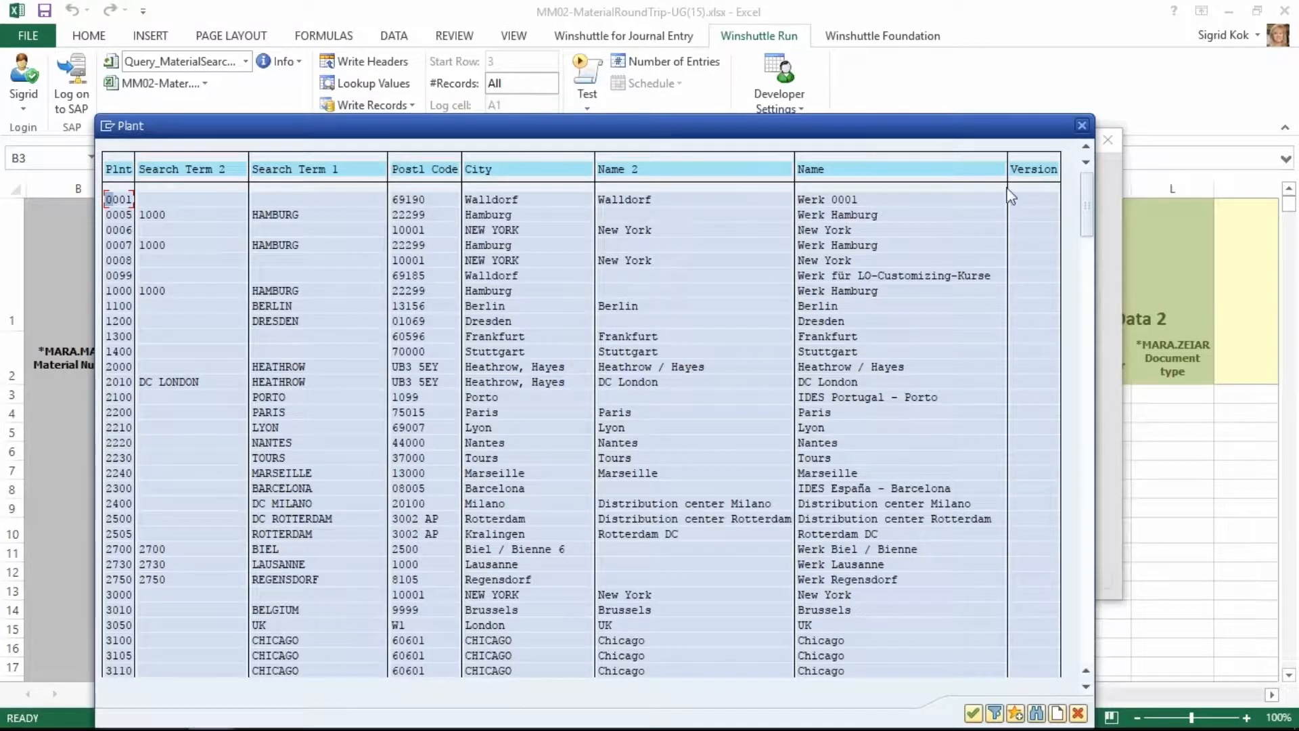
{"action": "left_click", "coordinate": [1082, 126]}
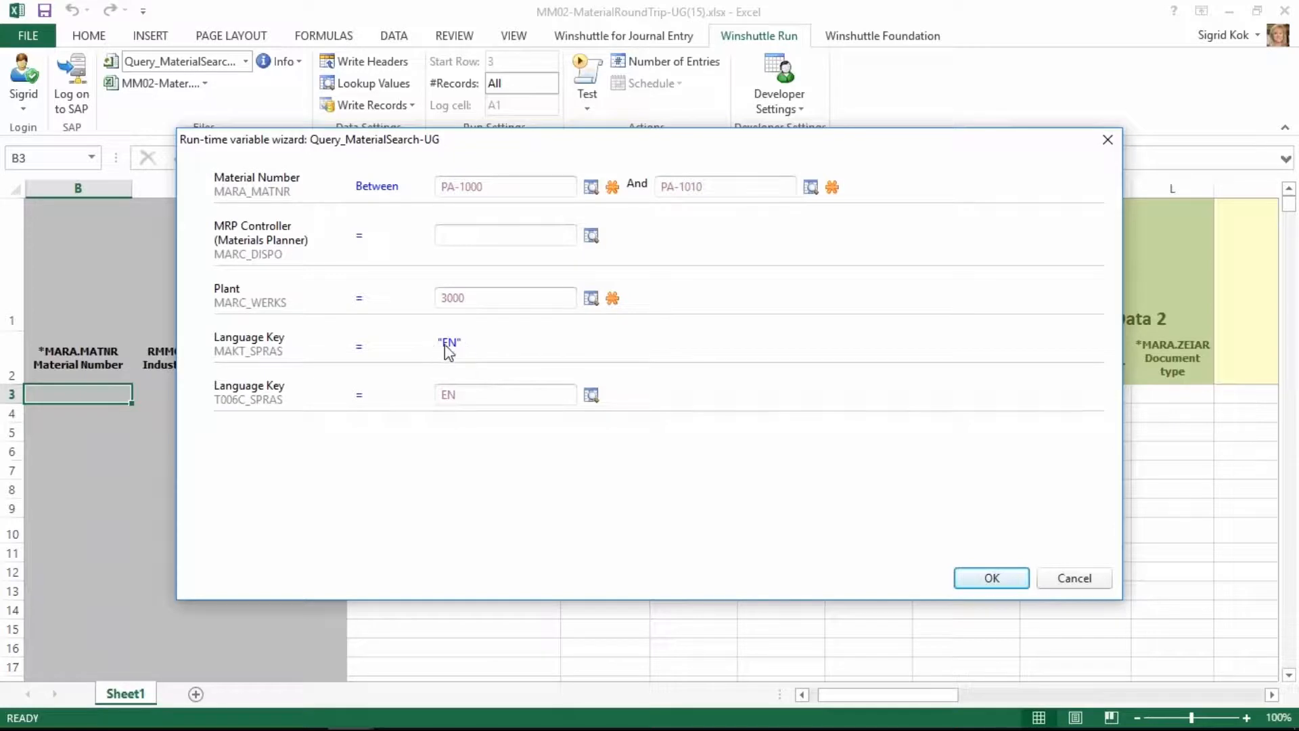
{"action": "left_click", "coordinate": [473, 391]}
{"action": "left_click", "coordinate": [997, 579]}
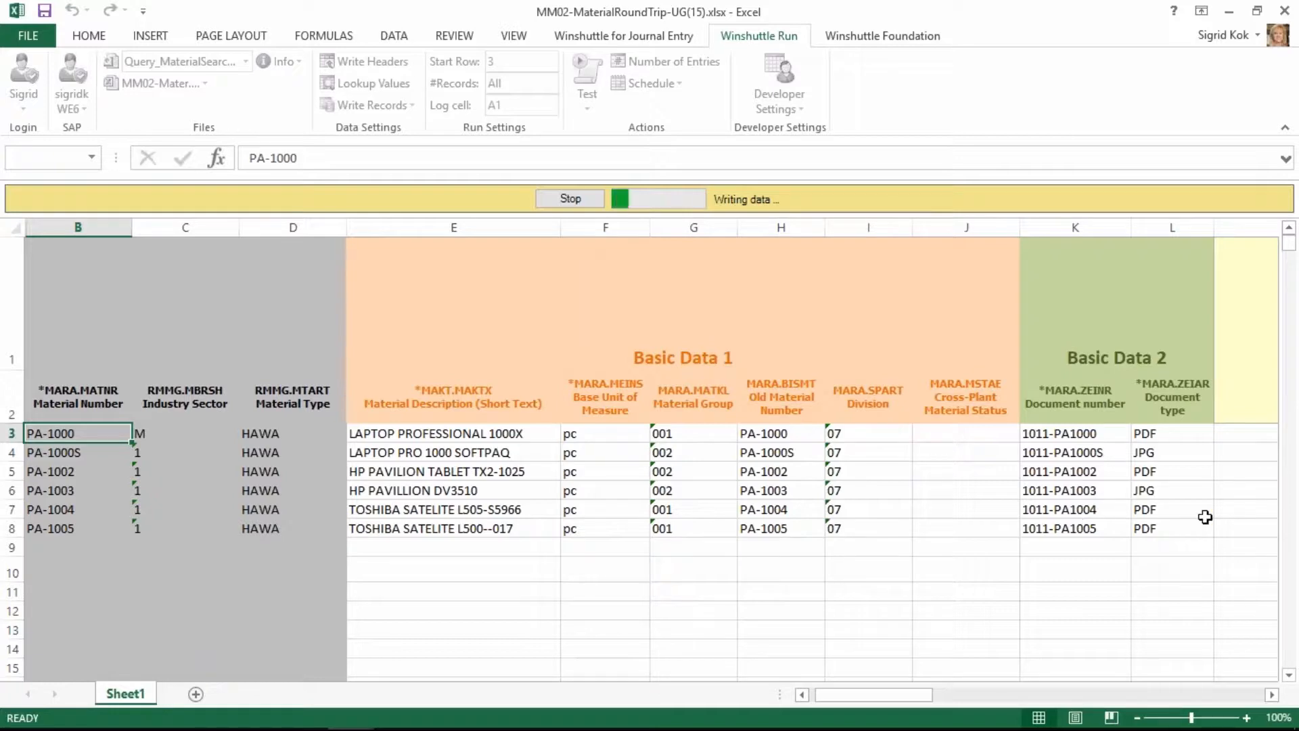
Examine the downloaded material records across the basic data, long text, MRP and accounting columns.
{"action": "left_click", "coordinate": [1272, 695]}
{"action": "left_click", "coordinate": [1272, 695]}
{"action": "left_click", "coordinate": [1272, 695]}
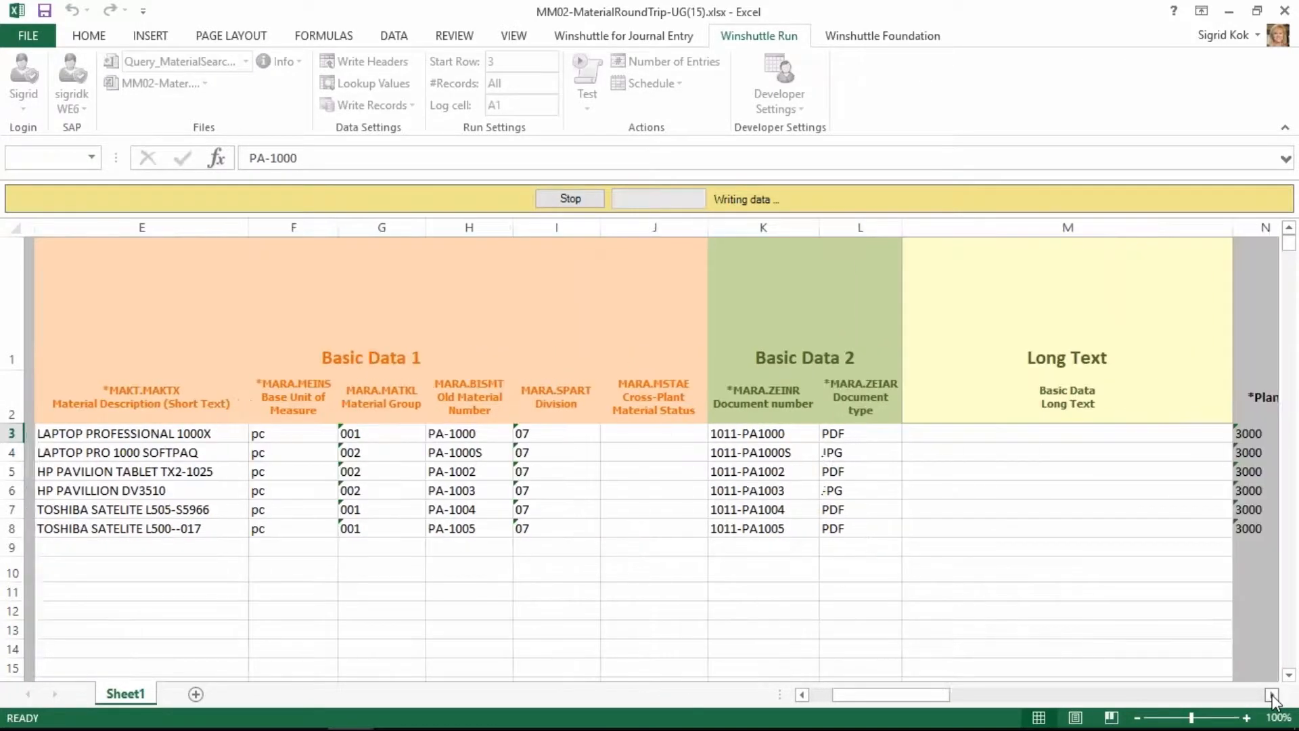
{"action": "left_click", "coordinate": [1273, 695]}
{"action": "left_click", "coordinate": [1272, 695]}
{"action": "left_click", "coordinate": [1272, 695]}
{"action": "left_click", "coordinate": [1272, 695]}
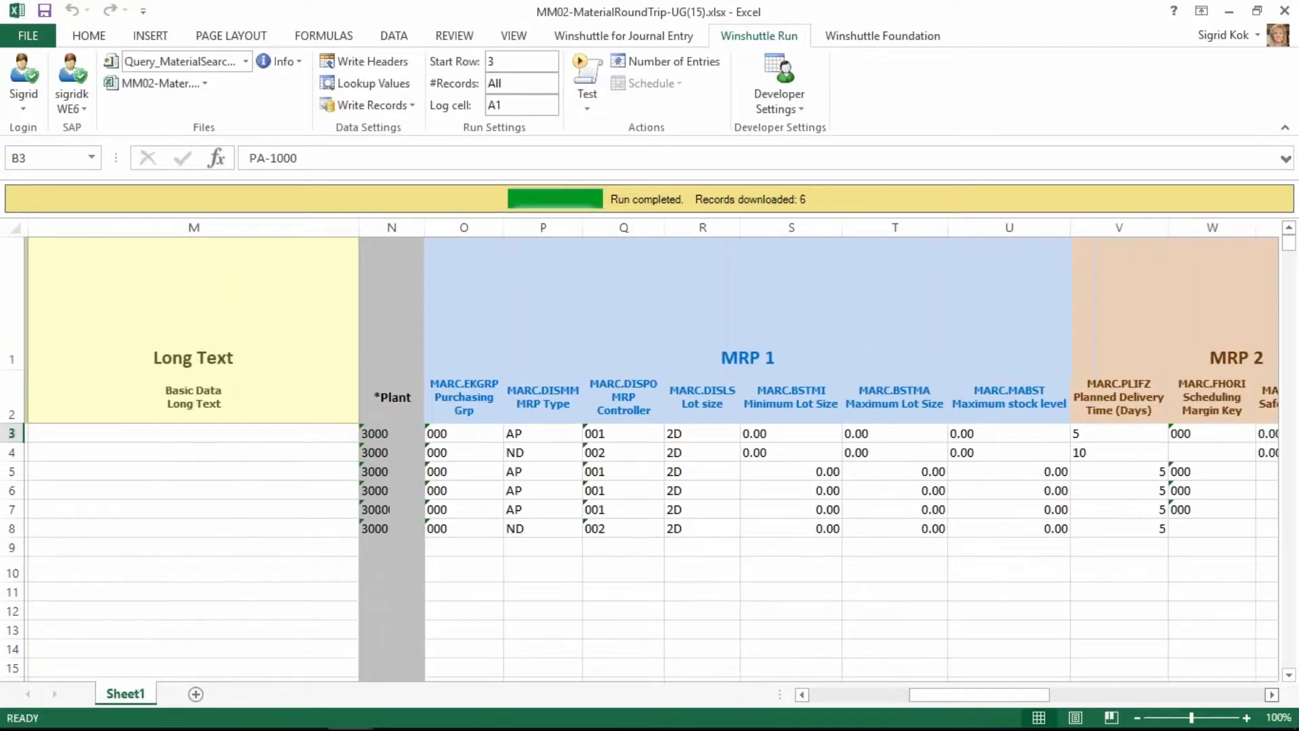
{"action": "left_click", "coordinate": [1272, 695]}
{"action": "left_click", "coordinate": [1273, 695]}
{"action": "left_click", "coordinate": [1273, 695]}
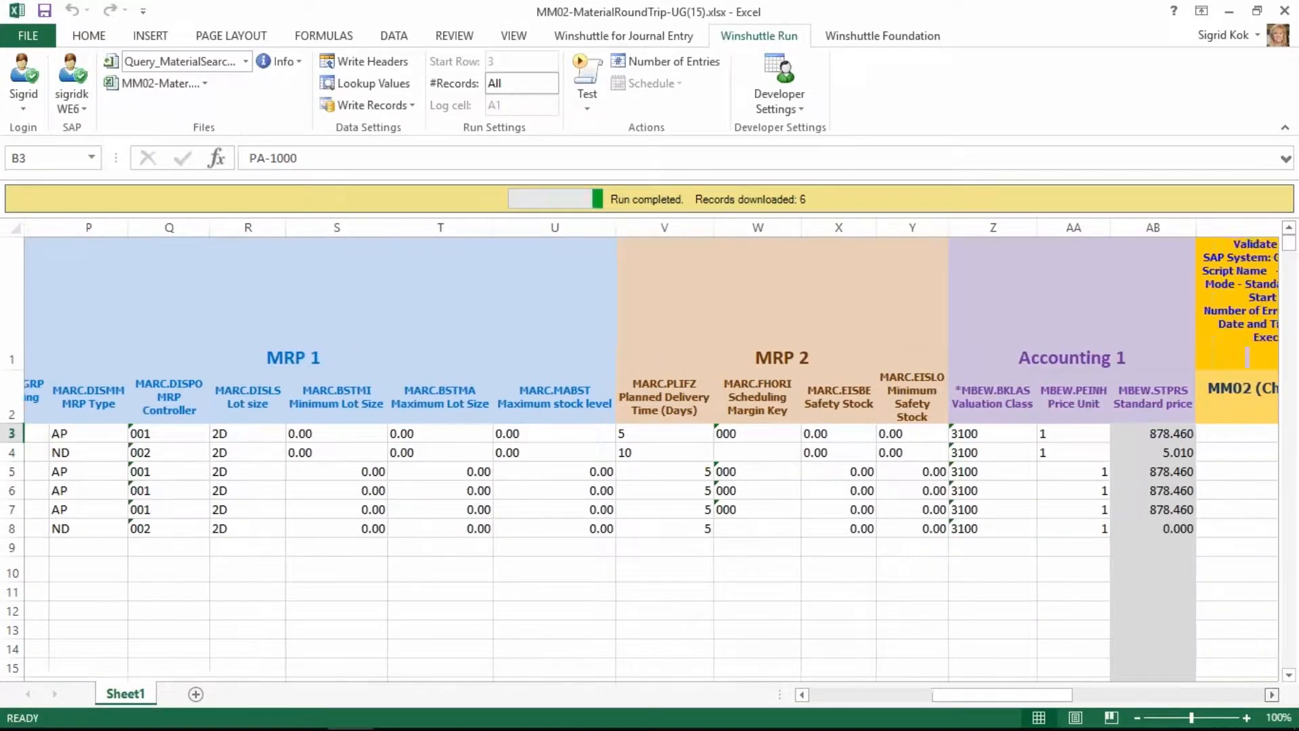
{"action": "left_click_drag", "start_coordinate": [956, 698], "coordinate": [838, 709]}
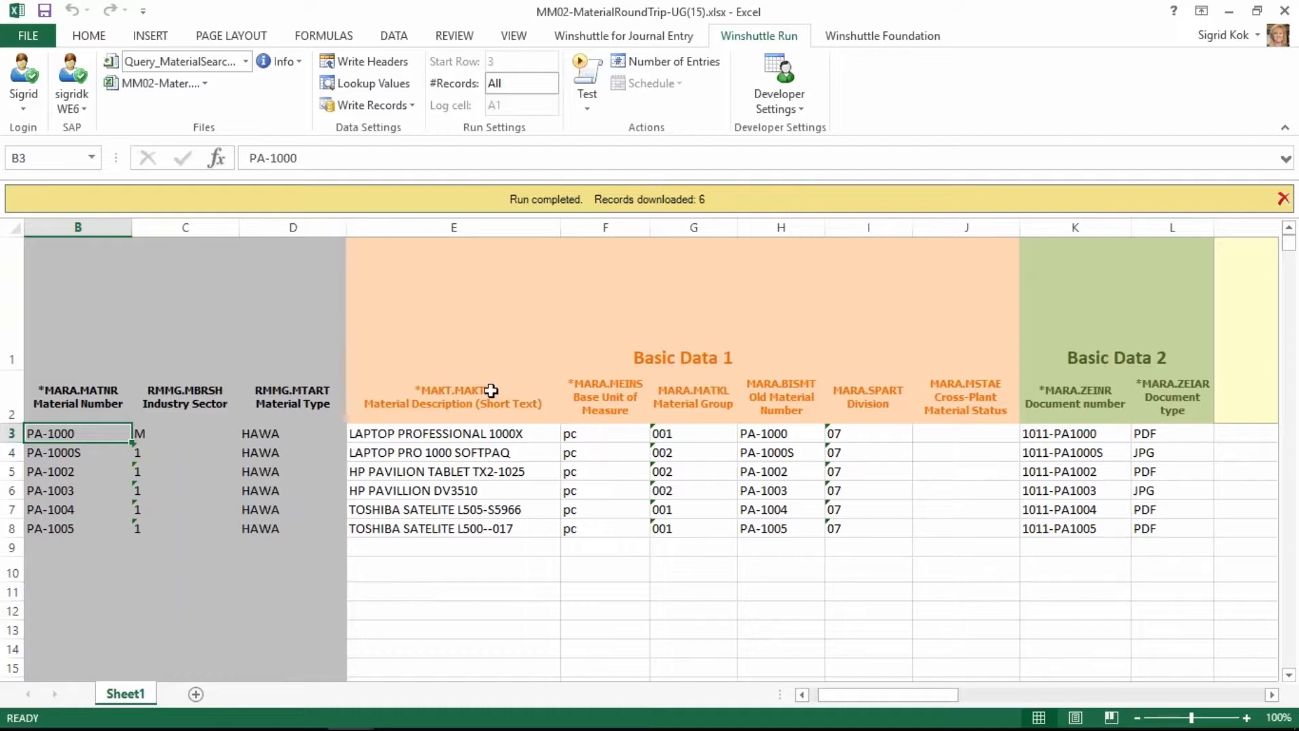
Run the MM02_ReadBasicDataLongText-UG script to fill the Basic Data Long Text column for the downloaded materials.
{"action": "left_click", "coordinate": [245, 62]}
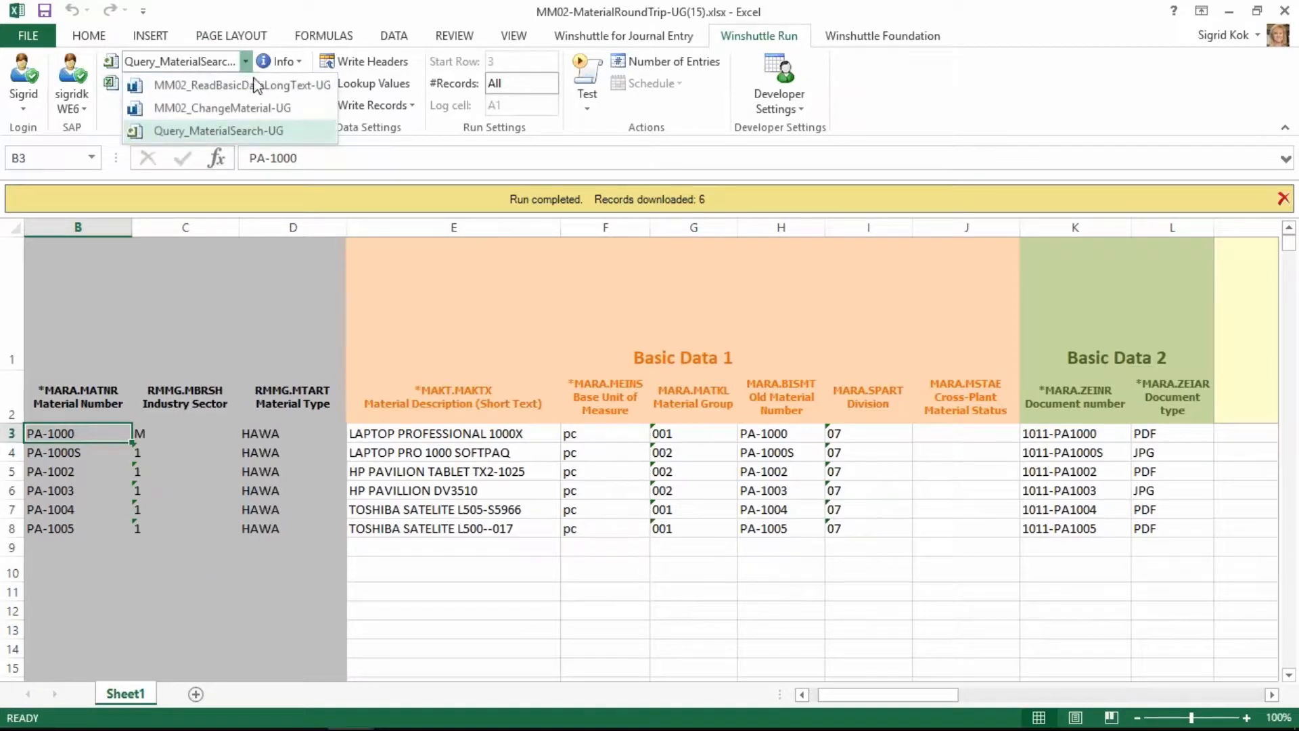
{"action": "left_click", "coordinate": [255, 85]}
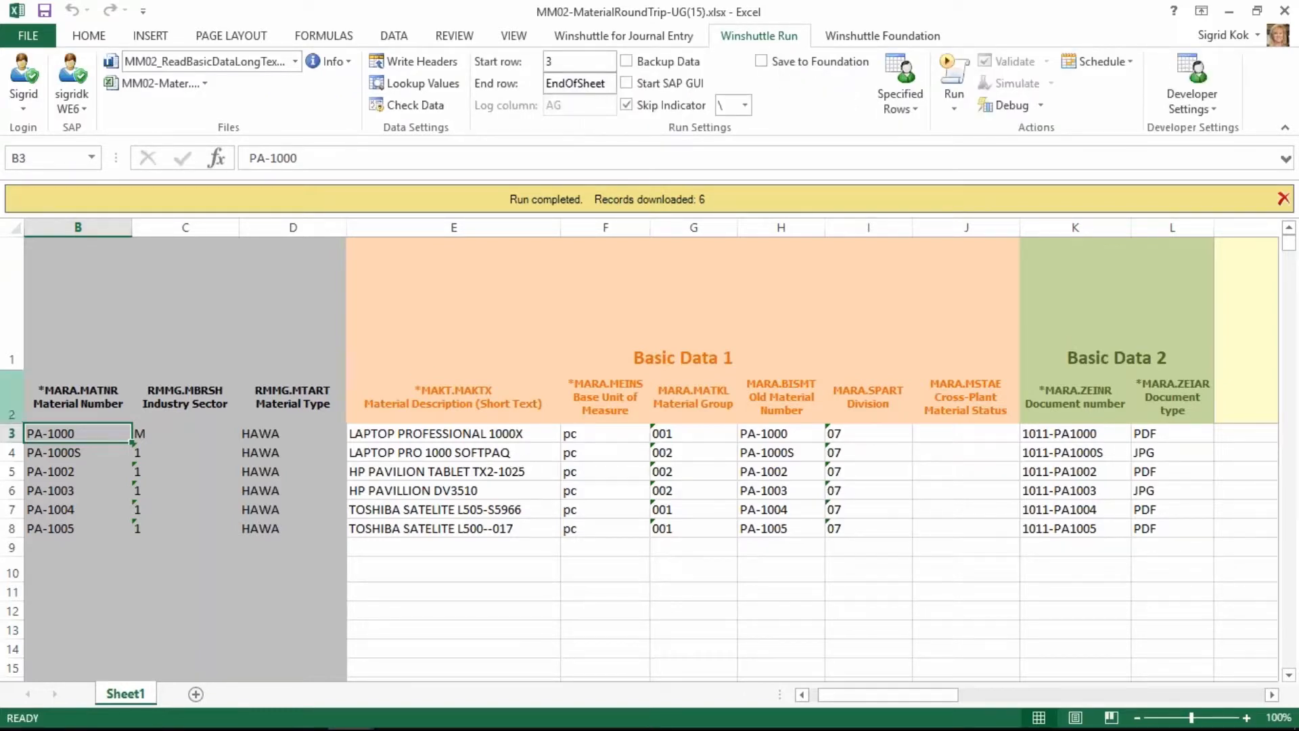
{"action": "left_click_drag", "start_coordinate": [56, 436], "coordinate": [54, 529]}
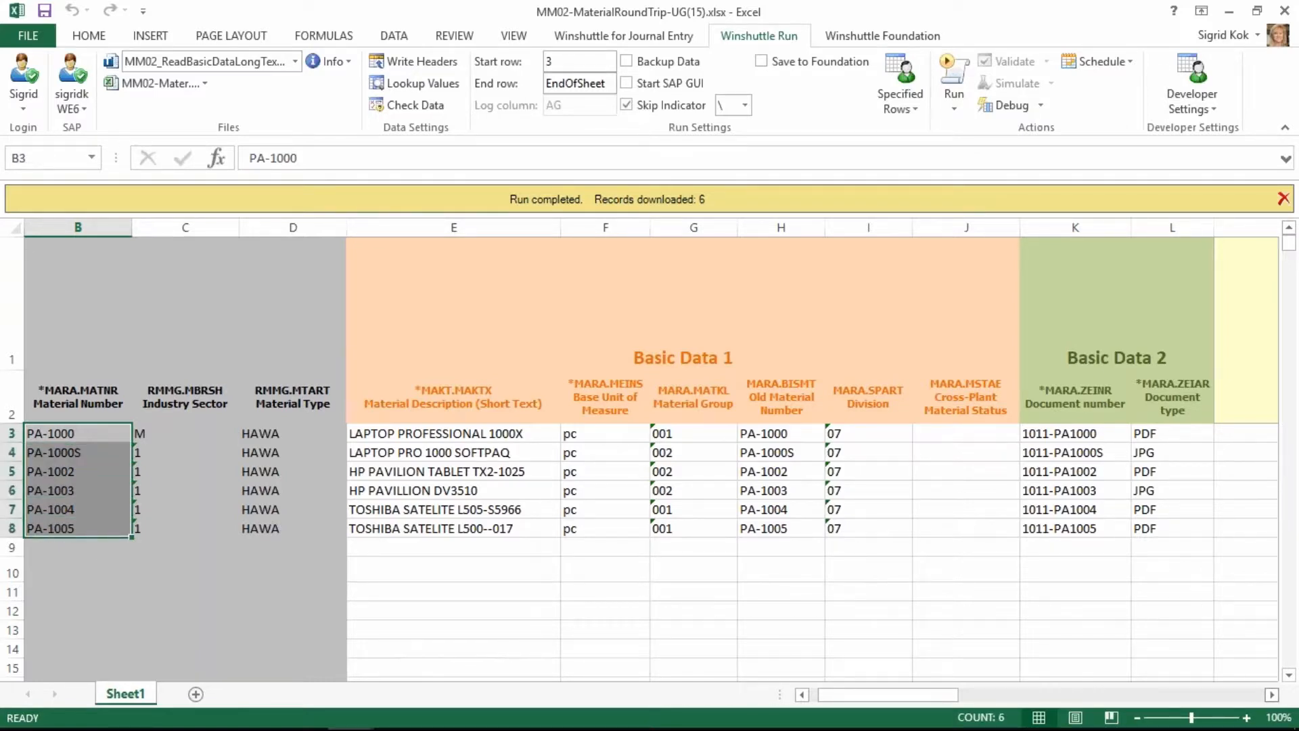
{"action": "left_click", "coordinate": [1272, 694]}
{"action": "left_click", "coordinate": [1272, 695]}
{"action": "left_click", "coordinate": [1273, 694]}
{"action": "left_click", "coordinate": [1056, 433]}
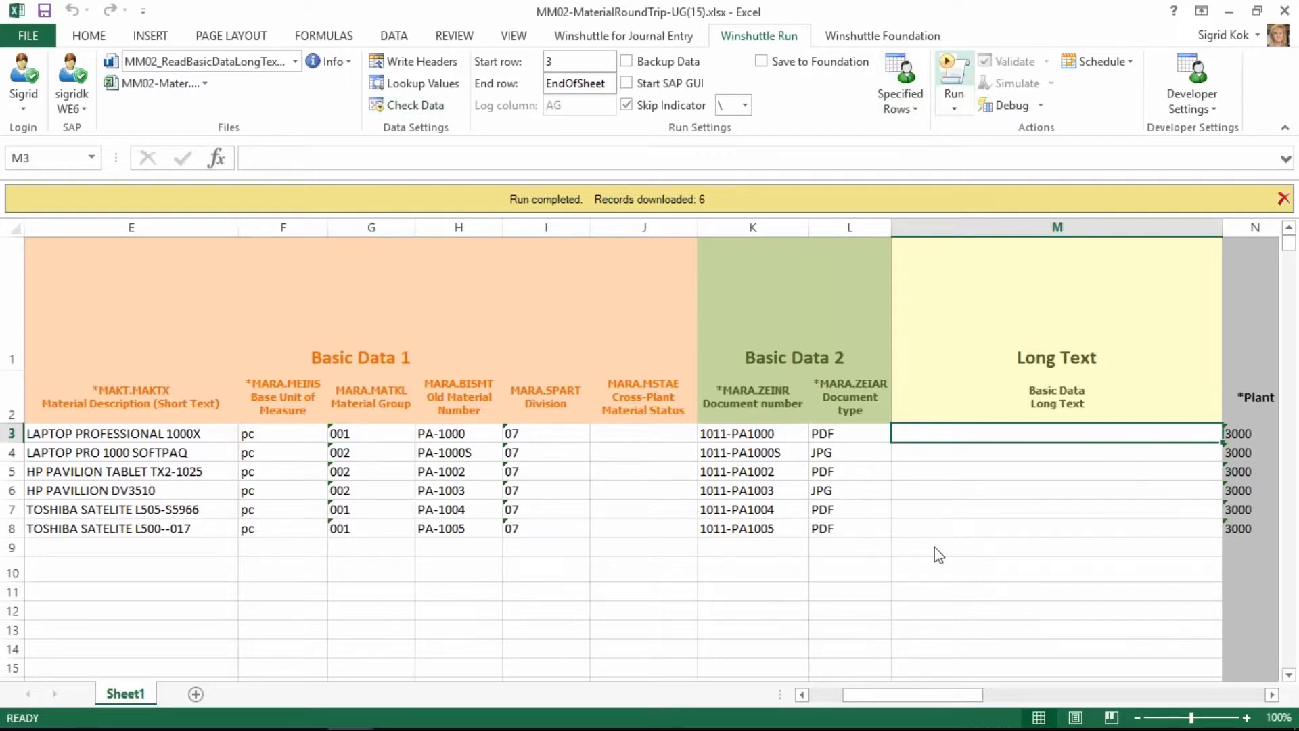
{"action": "left_click", "coordinate": [954, 75]}
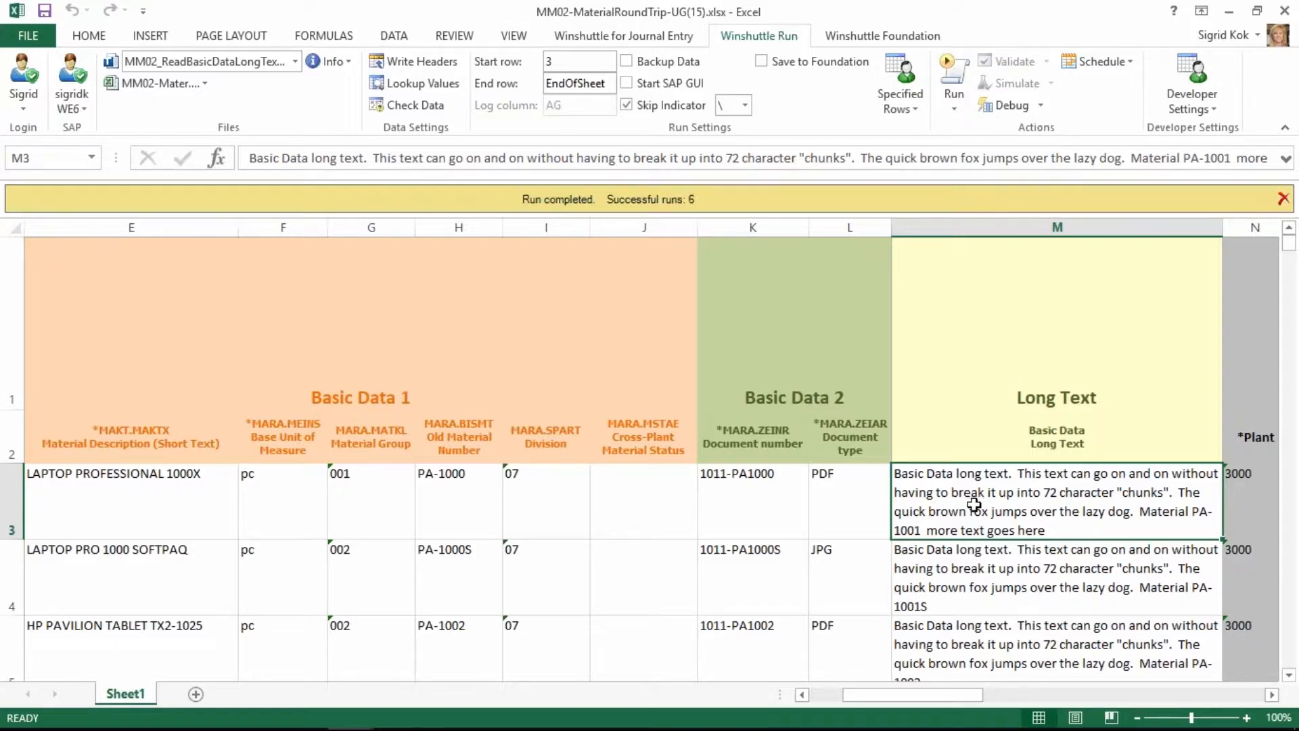
Clear the document type of material PA-1002 in L5 and enter gif for PA-1004 in L7.
{"action": "scroll", "coordinate": [974, 504], "scroll_direction": "down", "scroll_amount": 2}
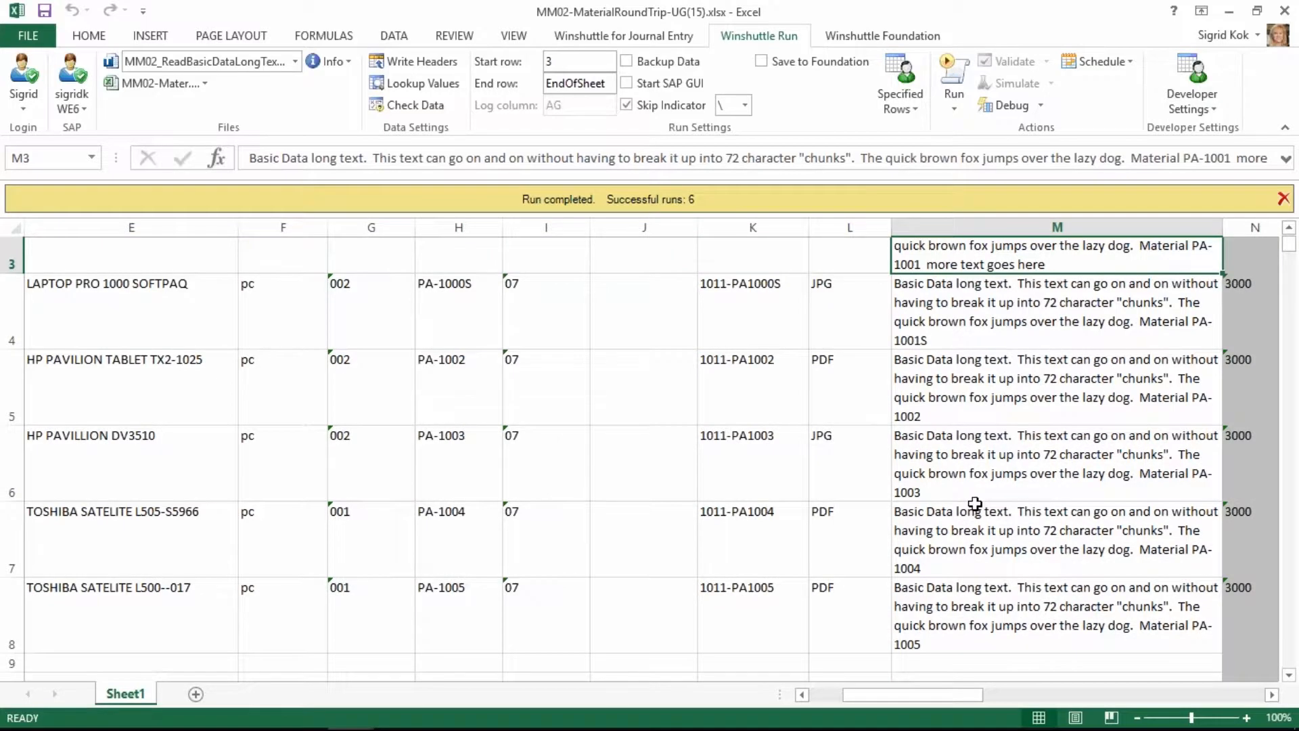
{"action": "scroll", "coordinate": [974, 503], "scroll_direction": "down", "scroll_amount": 1}
{"action": "left_click", "coordinate": [861, 349]}
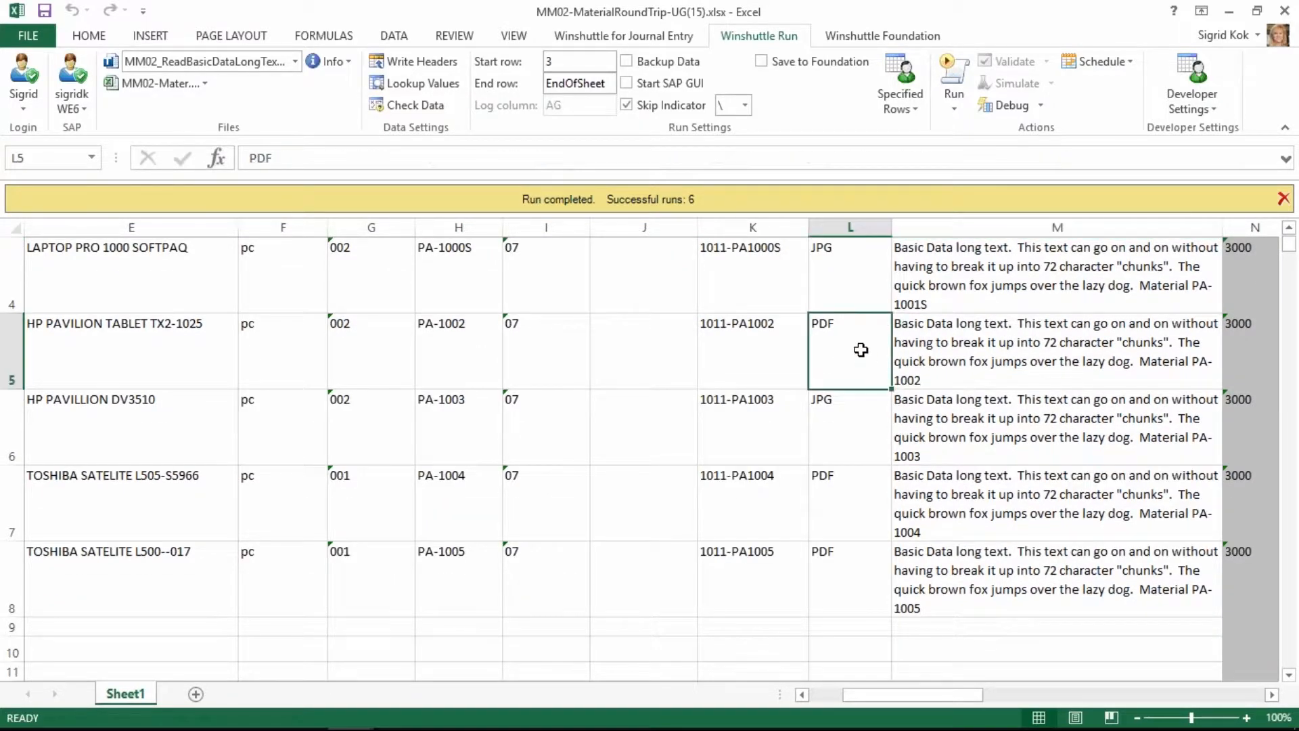
{"action": "key", "text": "Delete"}
{"action": "key", "text": "Return"}
{"action": "key", "text": "Return"}
{"action": "type", "text": "gif"}
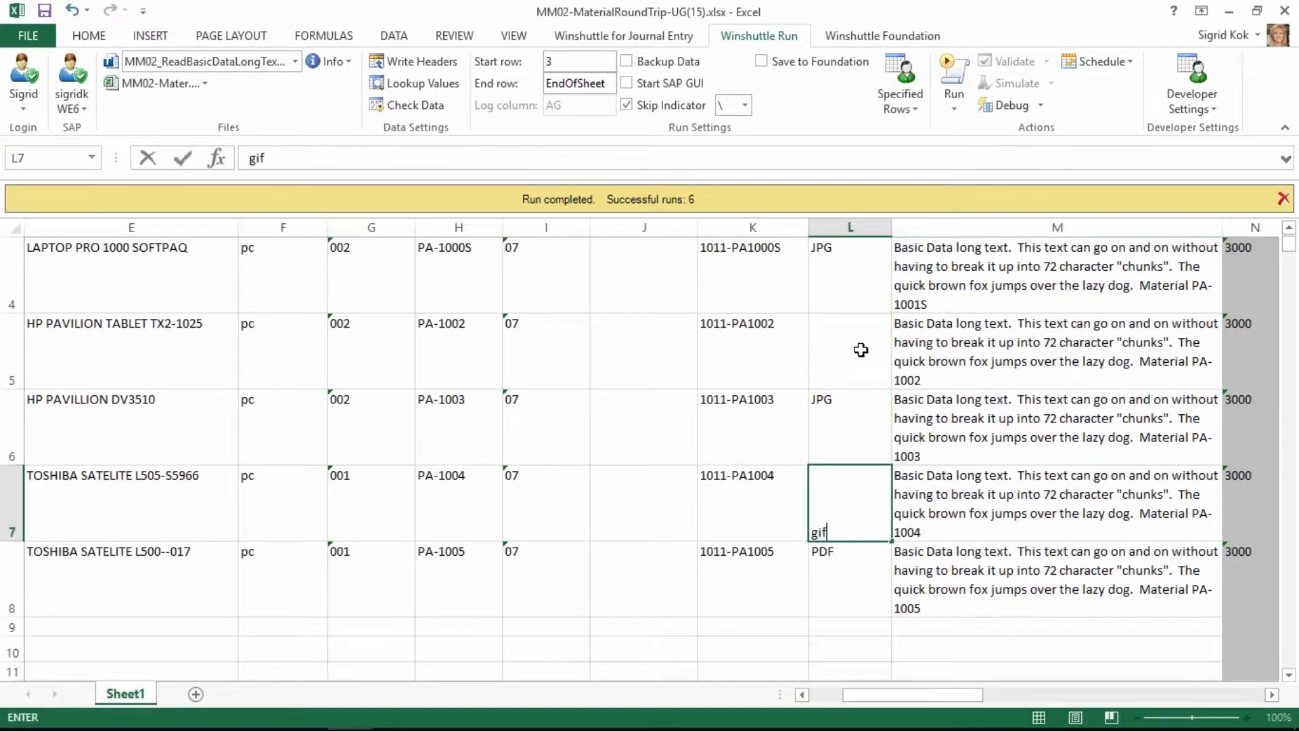
{"action": "key", "text": "Tab"}
Switch to the MM02_ChangeMaterial-UG script and validate the sheet's records.
{"action": "left_click", "coordinate": [296, 62]}
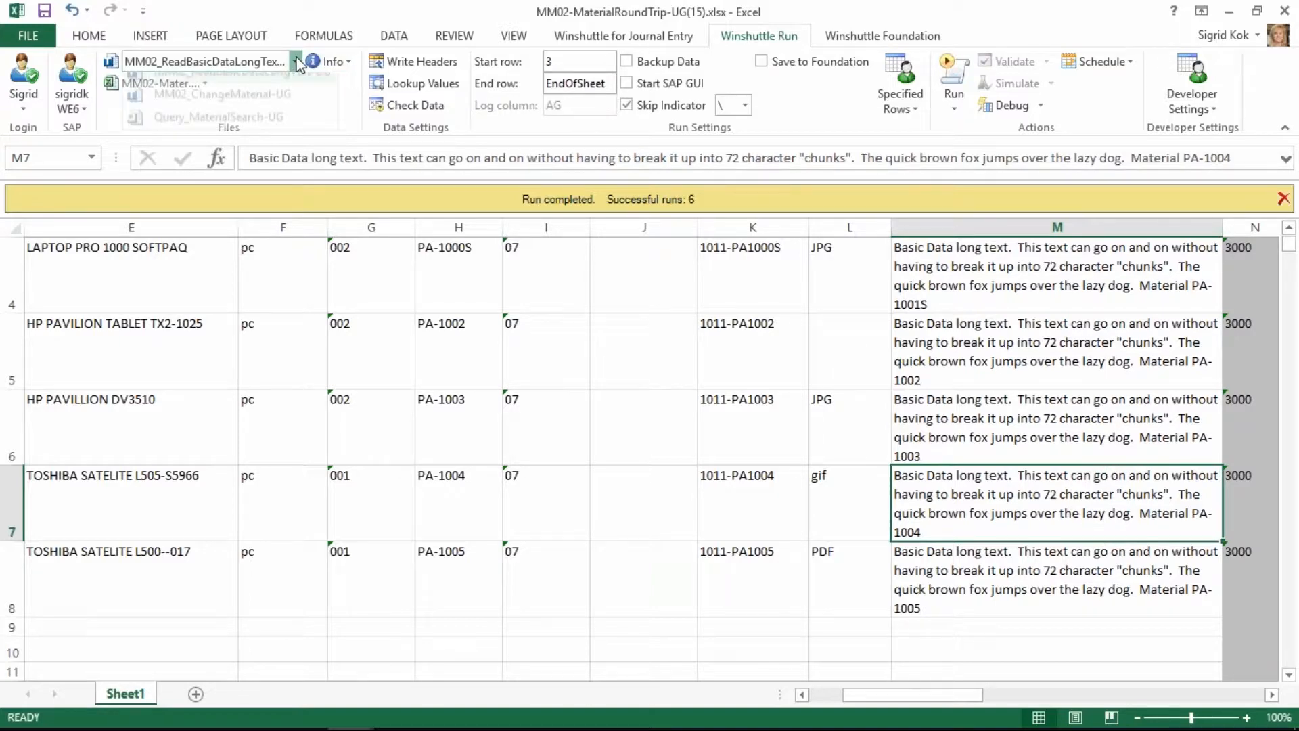
{"action": "left_click", "coordinate": [270, 107]}
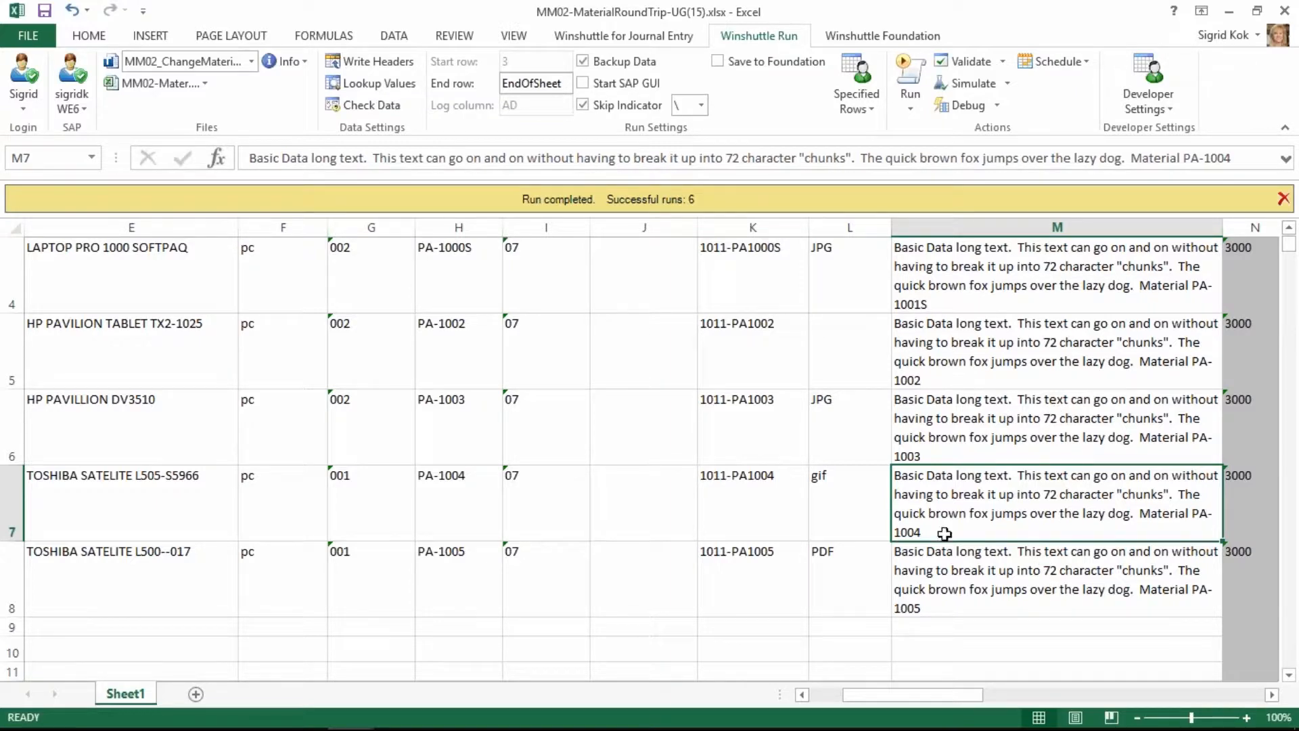
{"action": "left_click", "coordinate": [1272, 695]}
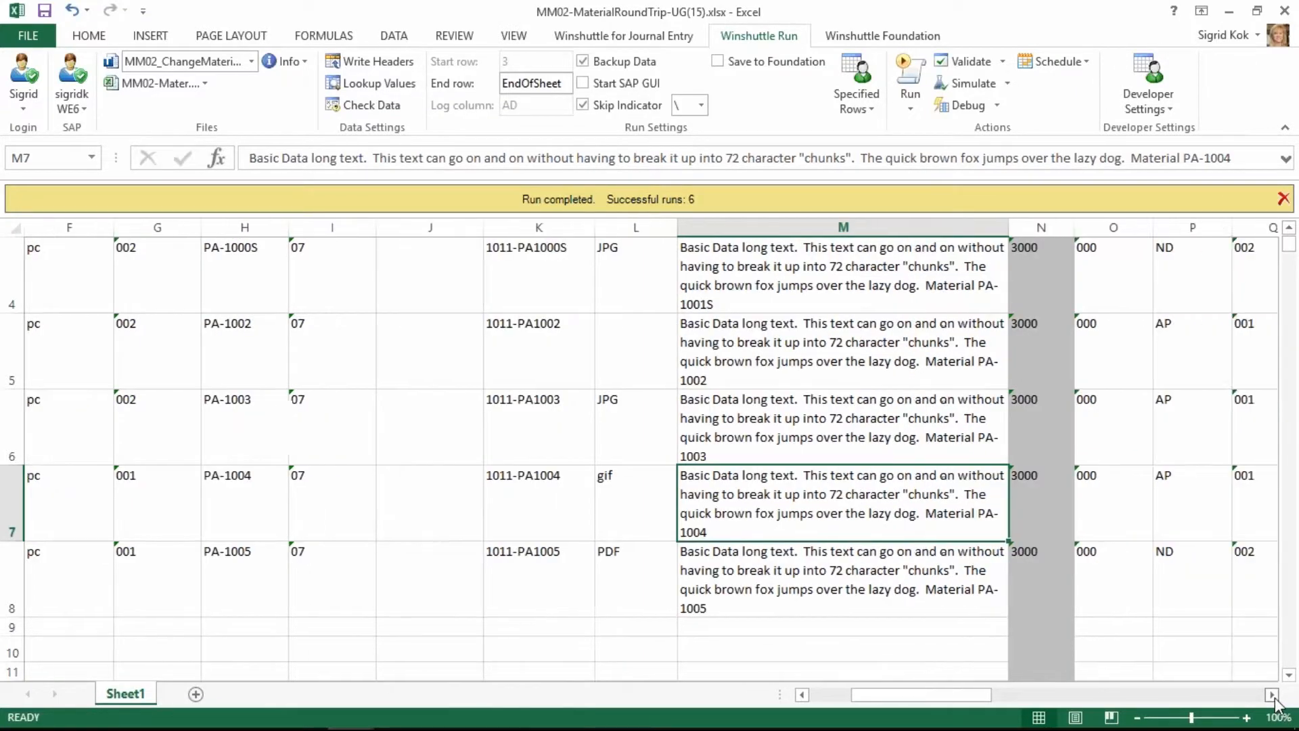
{"action": "left_click", "coordinate": [1272, 695]}
{"action": "left_click", "coordinate": [1272, 695]}
{"action": "left_click", "coordinate": [1272, 695]}
{"action": "left_click", "coordinate": [1272, 695]}
{"action": "left_click", "coordinate": [1272, 695]}
{"action": "left_click", "coordinate": [1272, 695]}
{"action": "left_click", "coordinate": [1272, 695]}
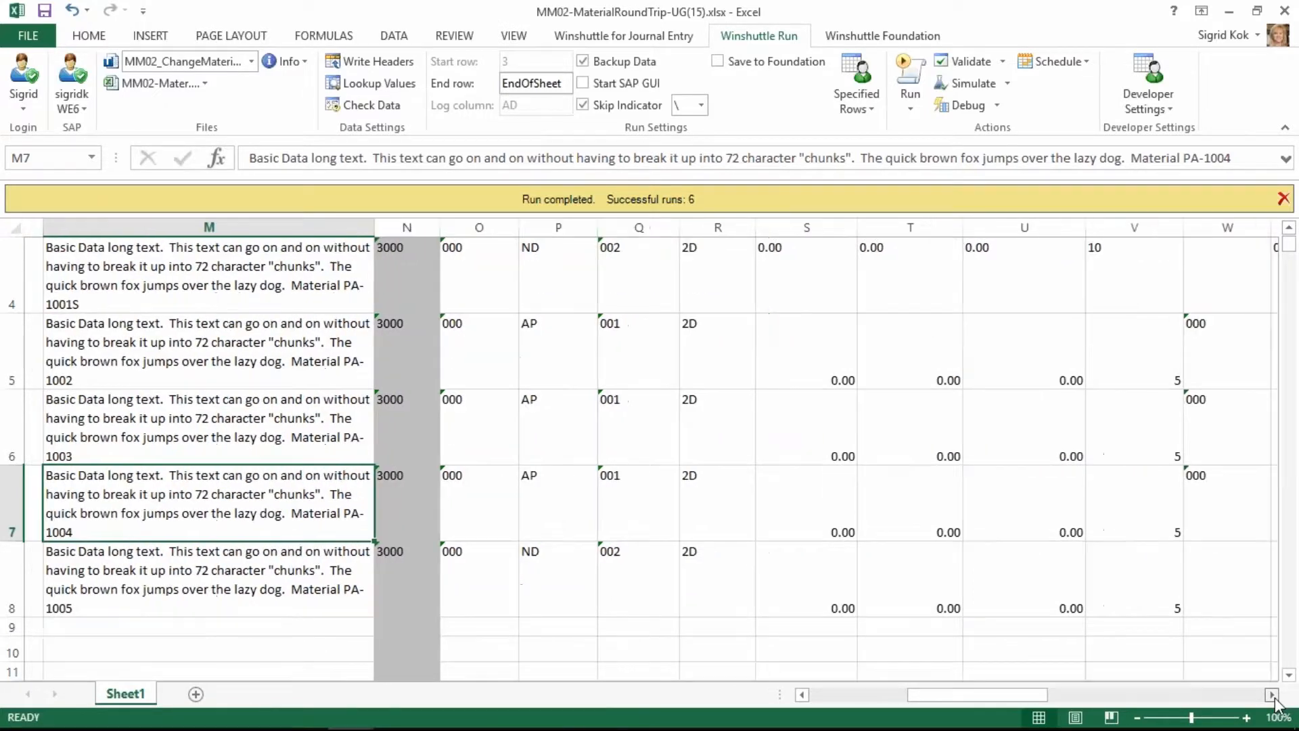
{"action": "left_click", "coordinate": [1273, 695]}
{"action": "left_click", "coordinate": [1272, 695]}
{"action": "left_click", "coordinate": [1272, 695]}
{"action": "scroll", "coordinate": [1205, 584], "scroll_direction": "up", "scroll_amount": 1}
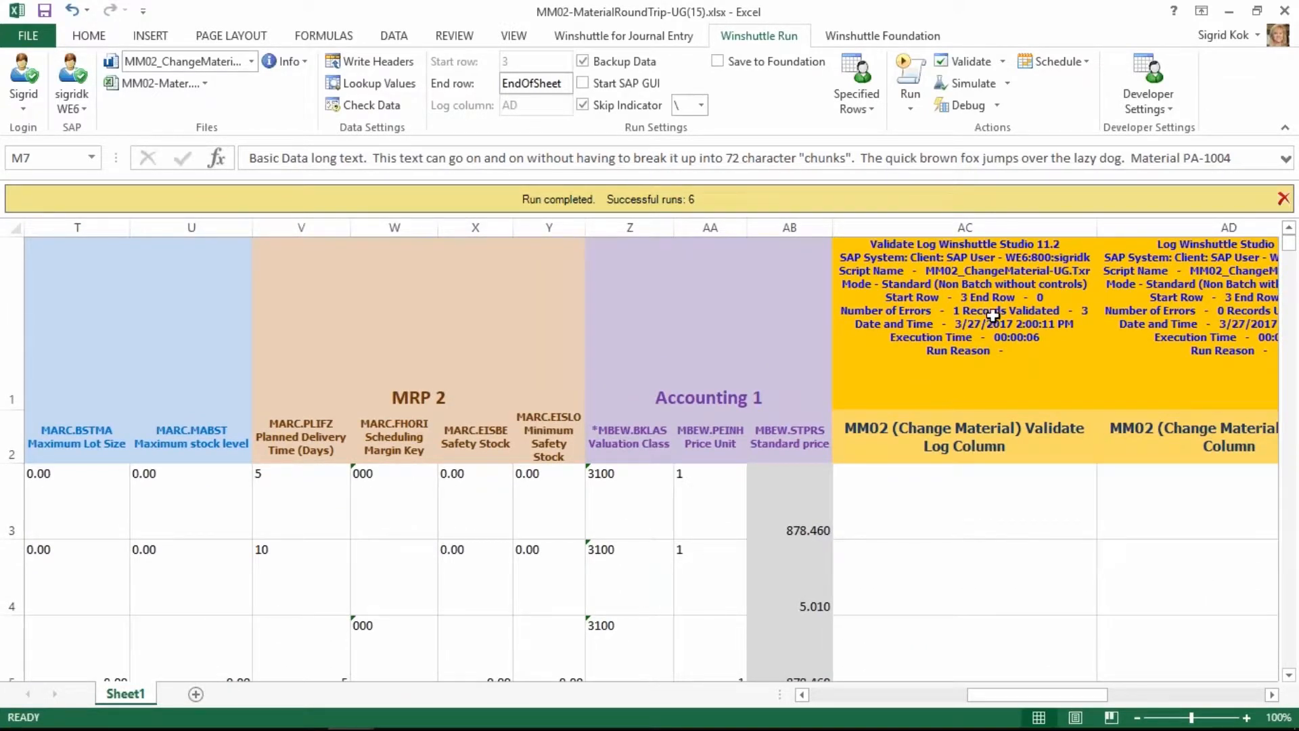
{"action": "left_click", "coordinate": [968, 62]}
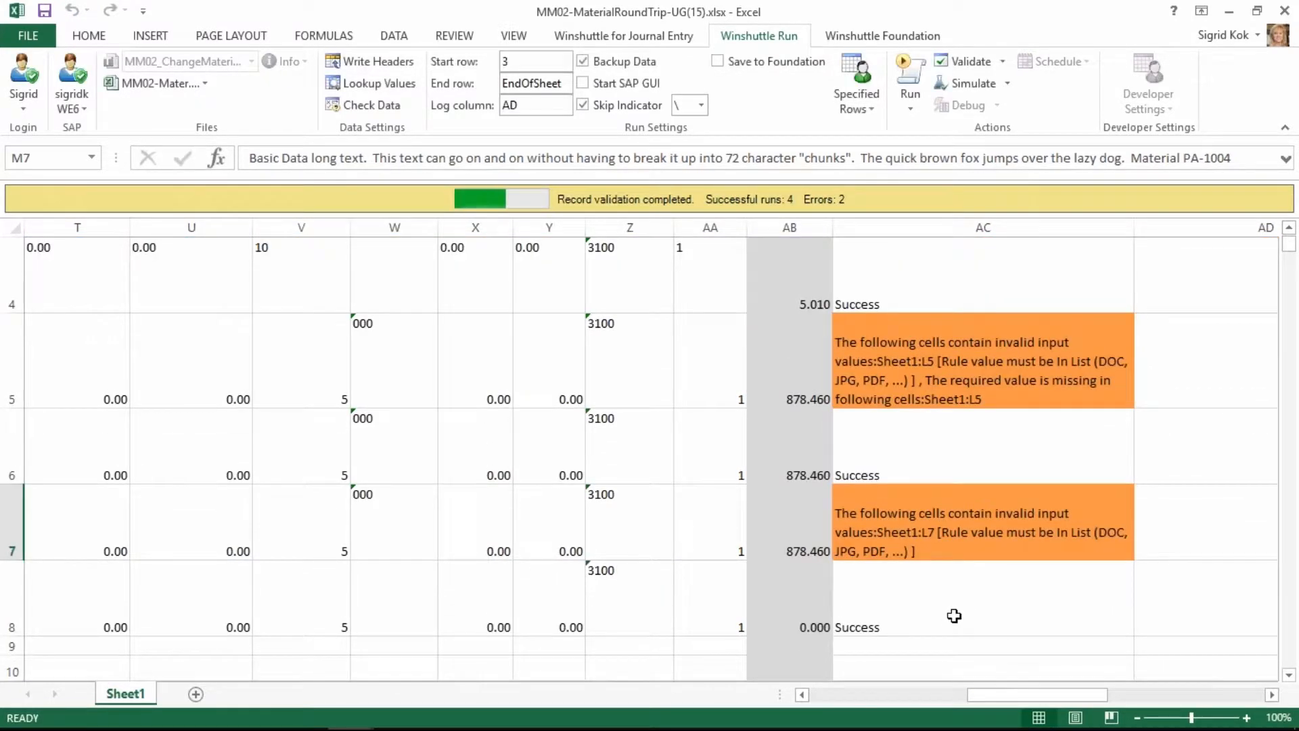
Fill the missing document type of material PA-1002 in L5 with DOC from the MARA-ZEIAR lookup values.
{"action": "left_click", "coordinate": [1044, 374]}
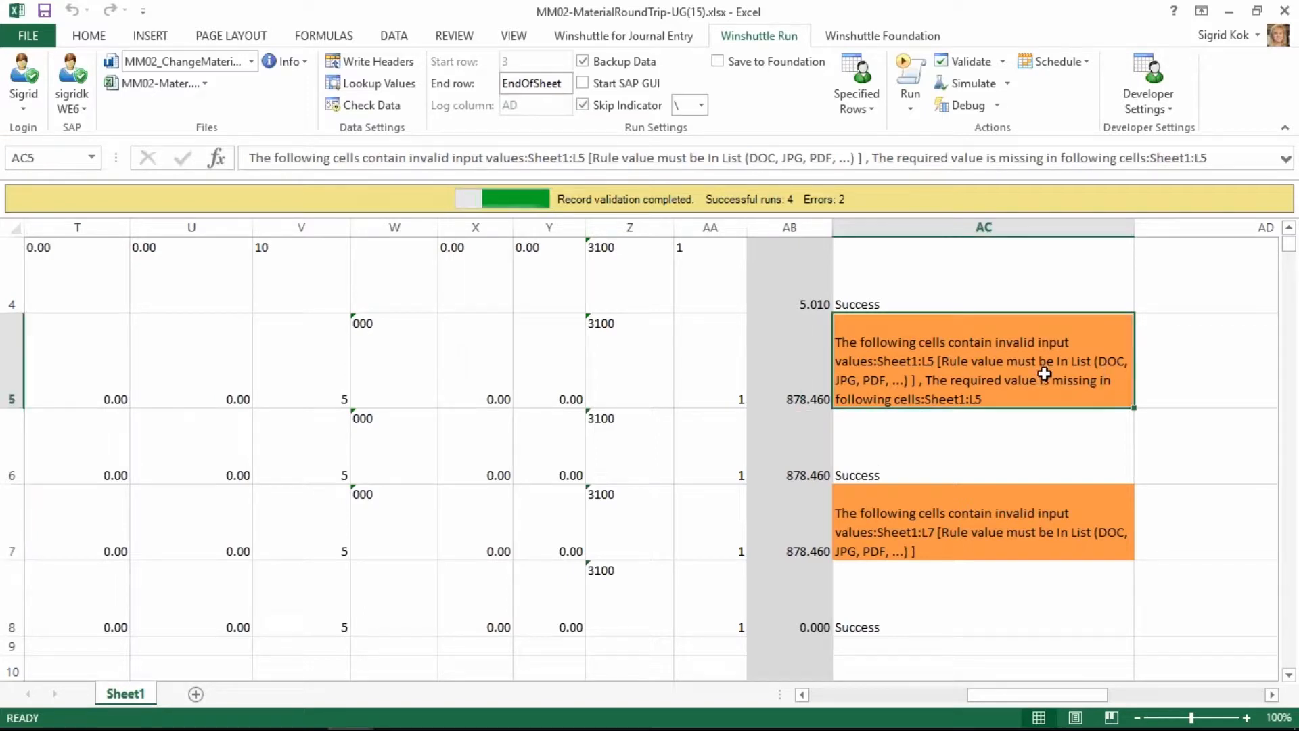
{"action": "key", "text": "Left"}
{"action": "key", "text": "Left"}
{"action": "key", "text": "Left"}
{"action": "key", "text": "Left"}
{"action": "key", "text": "Left"}
{"action": "key", "text": "Left"}
{"action": "key", "text": "Left"}
{"action": "key", "text": "Left"}
{"action": "key", "text": "Left"}
{"action": "key", "text": "Left"}
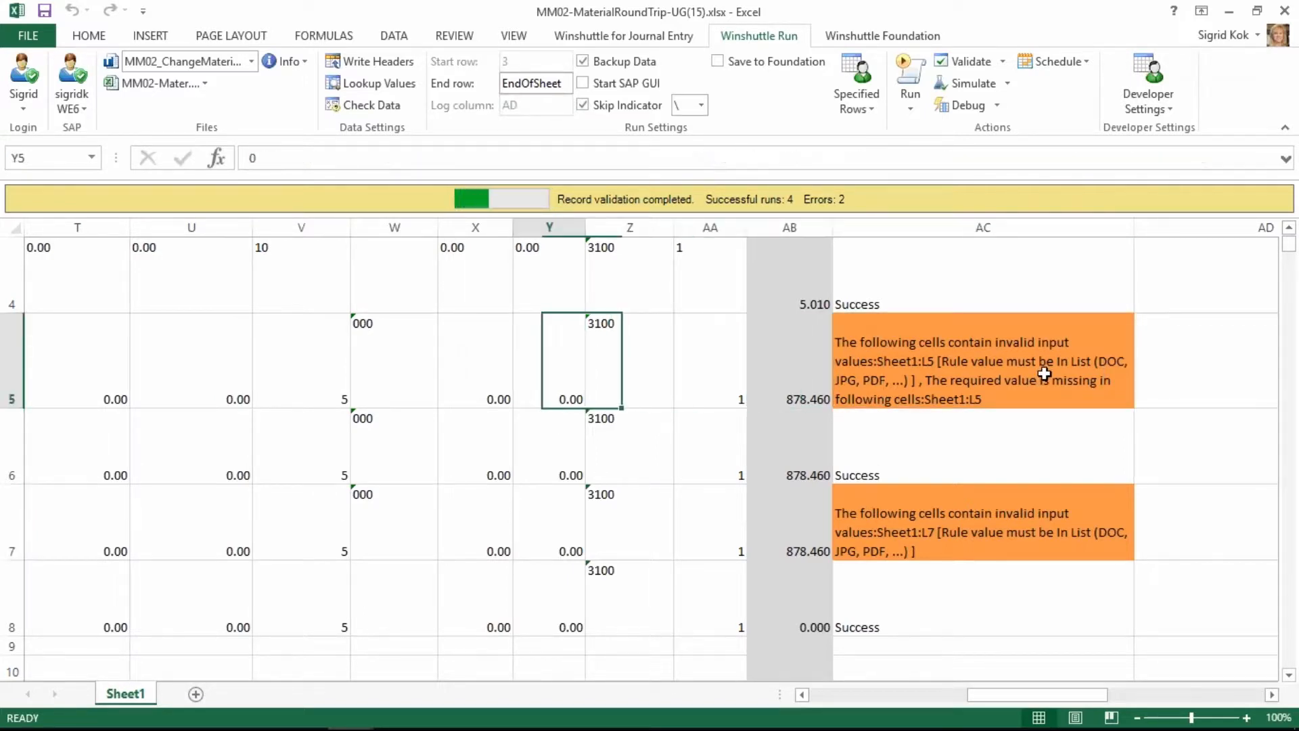
{"action": "key", "text": "Left"}
{"action": "key", "text": "Left"}
{"action": "key", "text": "Left"}
{"action": "key", "text": "Left"}
{"action": "key", "text": "Left"}
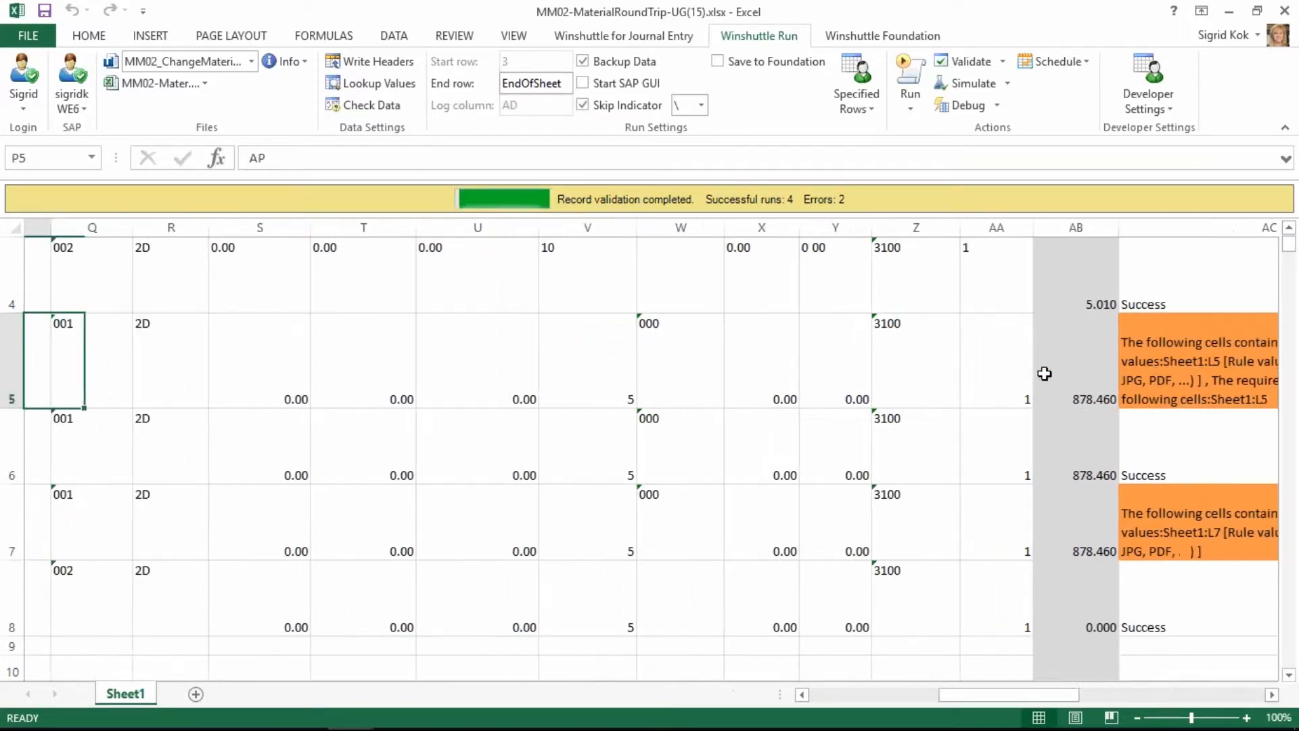
{"action": "key", "text": "Left"}
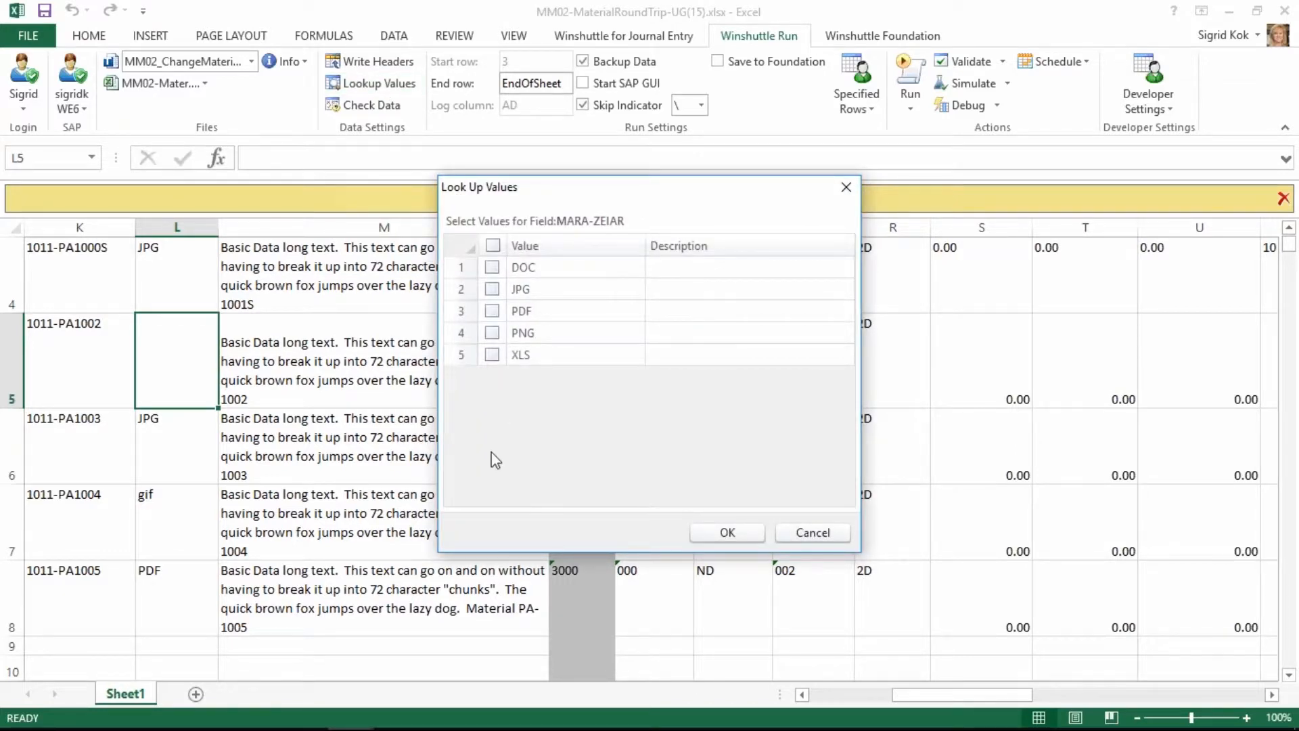
{"action": "left_click", "coordinate": [492, 267]}
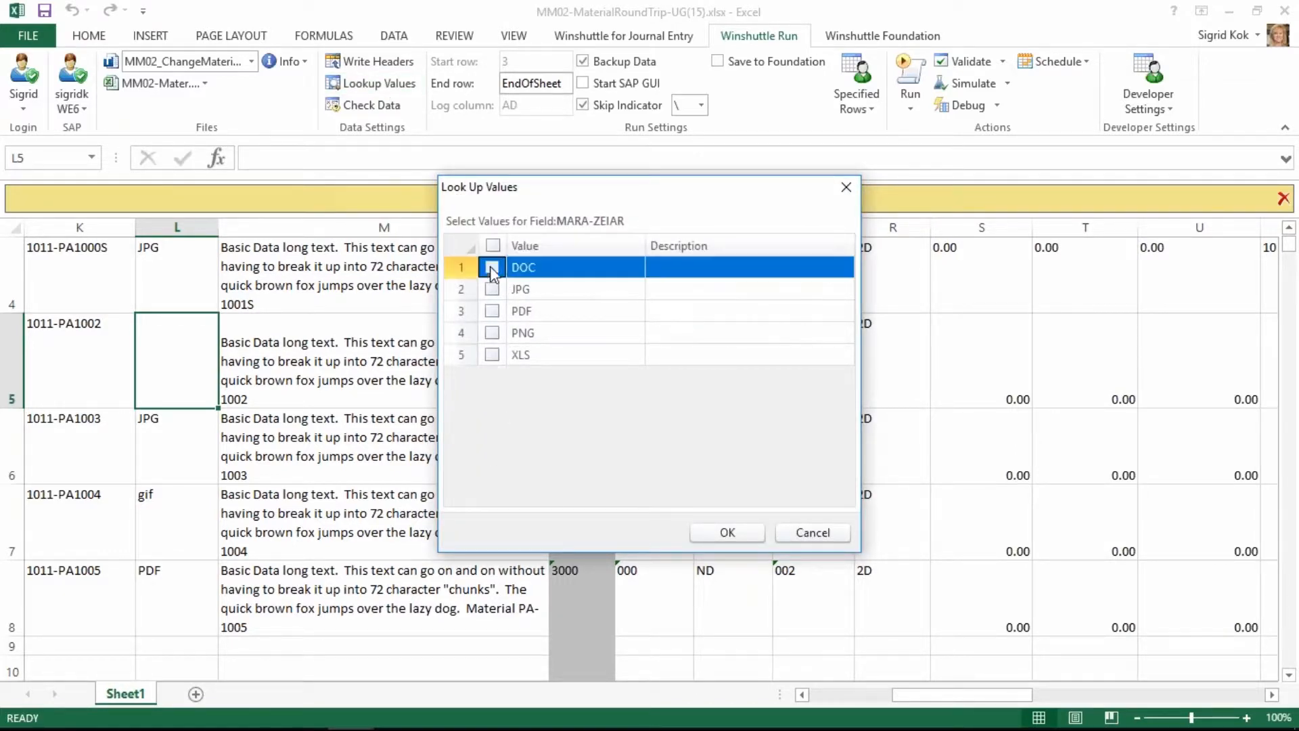
{"action": "left_click", "coordinate": [727, 533]}
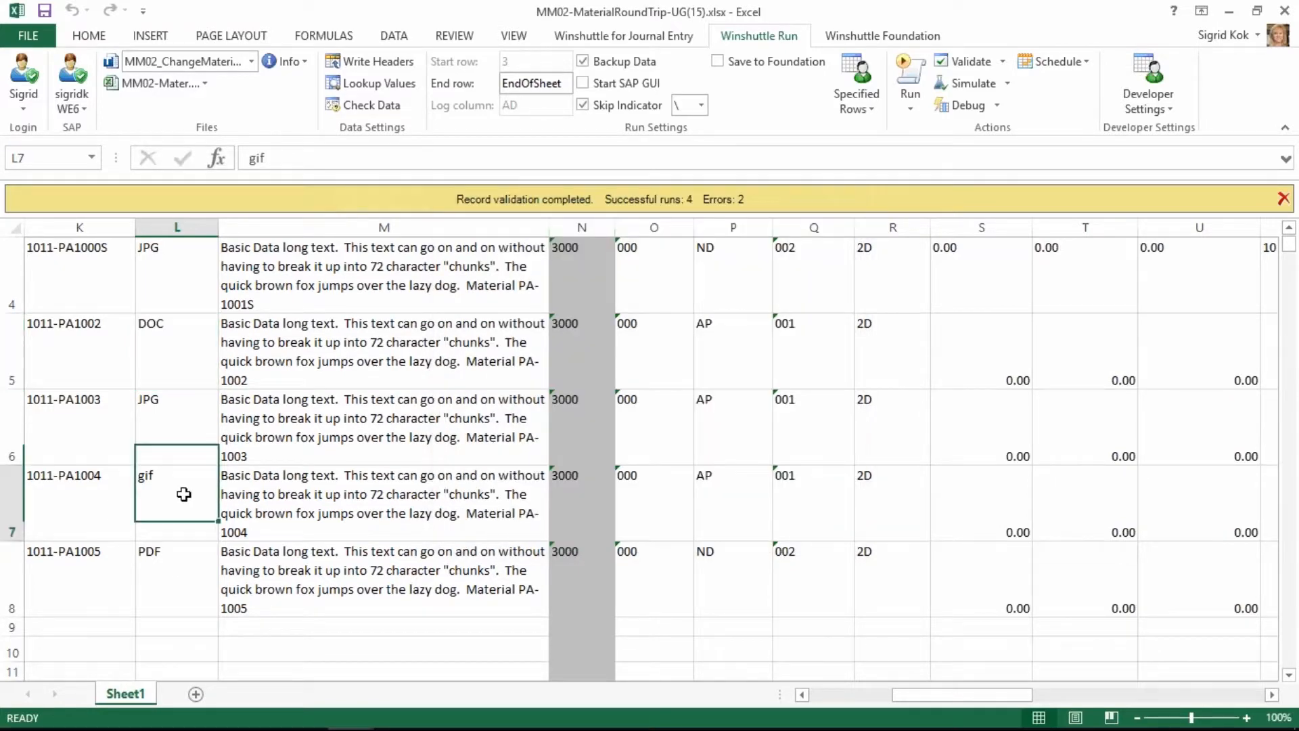
Check the validation log entry for material PA-1004 in row 7.
{"action": "key", "text": "Right"}
{"action": "key", "text": "Right"}
{"action": "key", "text": "Right"}
{"action": "key", "text": "Right"}
{"action": "key", "text": "Right"}
{"action": "key", "text": "Right"}
{"action": "key", "text": "Right"}
{"action": "key", "text": "Right"}
{"action": "key", "text": "Right"}
{"action": "key", "text": "Right"}
{"action": "key", "text": "Right"}
{"action": "key", "text": "Right"}
{"action": "key", "text": "Right"}
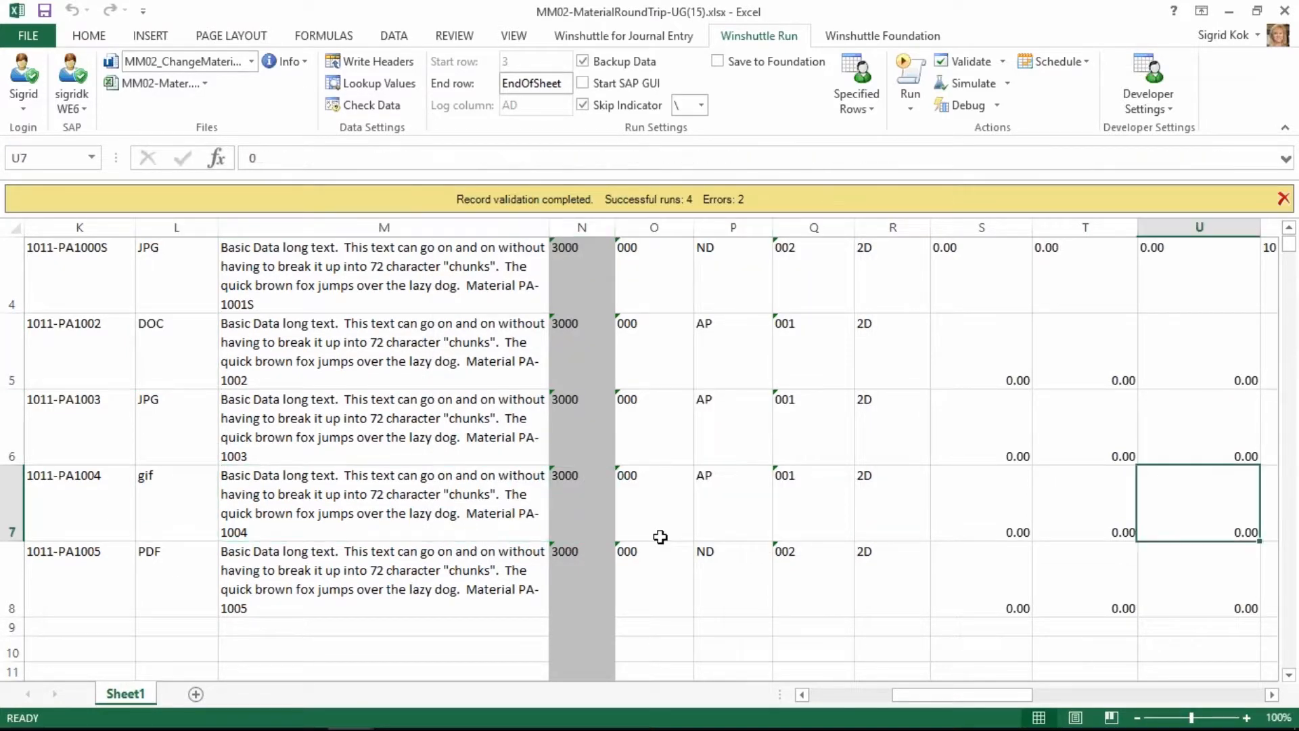
{"action": "key", "text": "Right"}
{"action": "key", "text": "Right"}
{"action": "key", "text": "Right"}
{"action": "key", "text": "Right"}
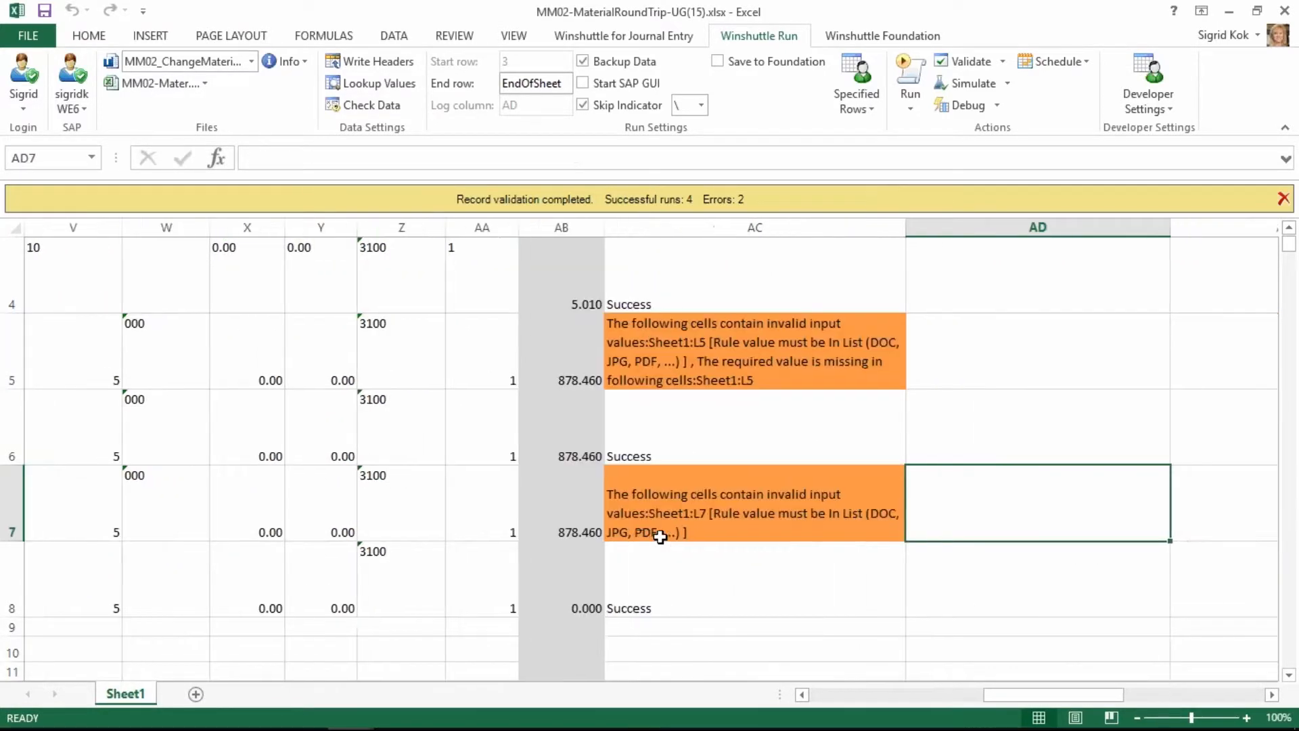
Replace the document type of material PA-1004 in L7 with PNG from the lookup values, overwriting the existing data.
{"action": "key", "text": "Left"}
{"action": "key", "text": "Left"}
{"action": "key", "text": "Left"}
{"action": "key", "text": "Left"}
{"action": "key", "text": "Left"}
{"action": "key", "text": "Left"}
{"action": "key", "text": "Left"}
{"action": "key", "text": "Left"}
{"action": "key", "text": "Left"}
{"action": "key", "text": "Left"}
{"action": "key", "text": "Left"}
{"action": "key", "text": "Left"}
{"action": "key", "text": "Left"}
{"action": "key", "text": "Left"}
{"action": "key", "text": "Left"}
{"action": "key", "text": "Left"}
{"action": "key", "text": "Left"}
{"action": "key", "text": "Left"}
{"action": "key", "text": "Left"}
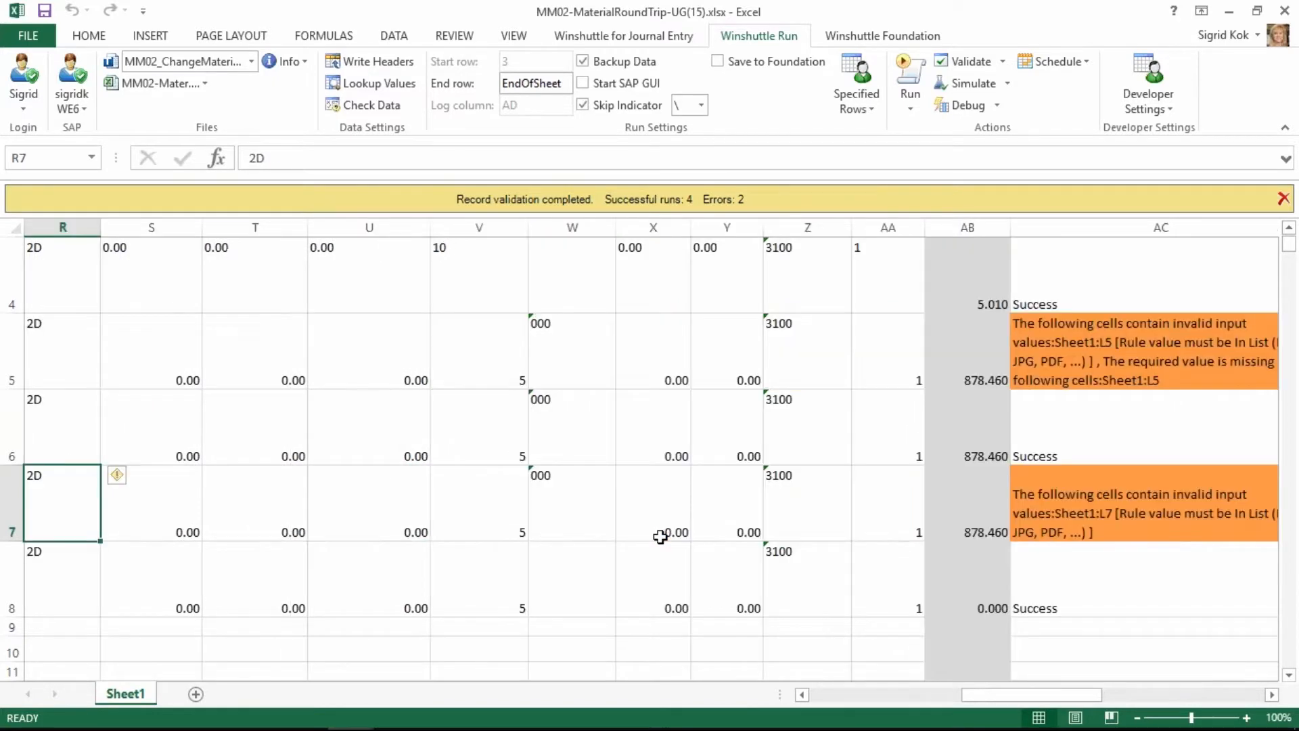
{"action": "key", "text": "Right"}
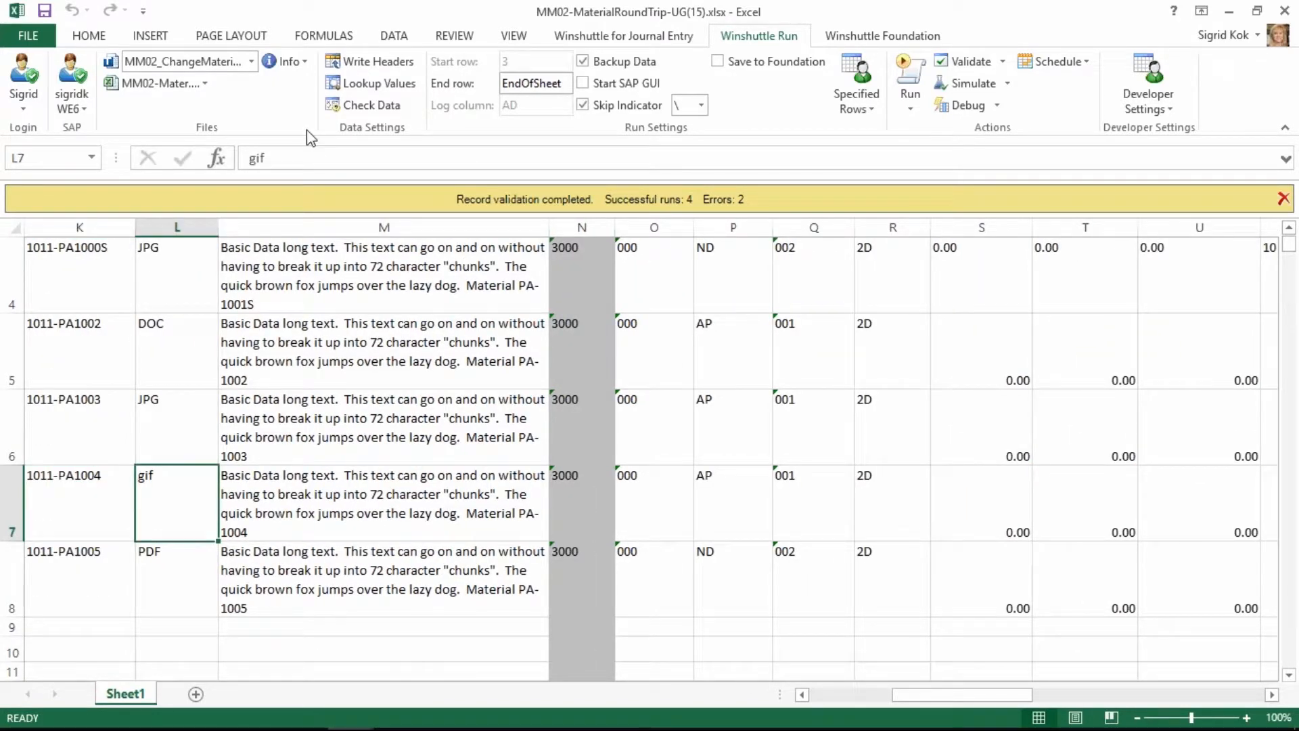
{"action": "left_click", "coordinate": [366, 86]}
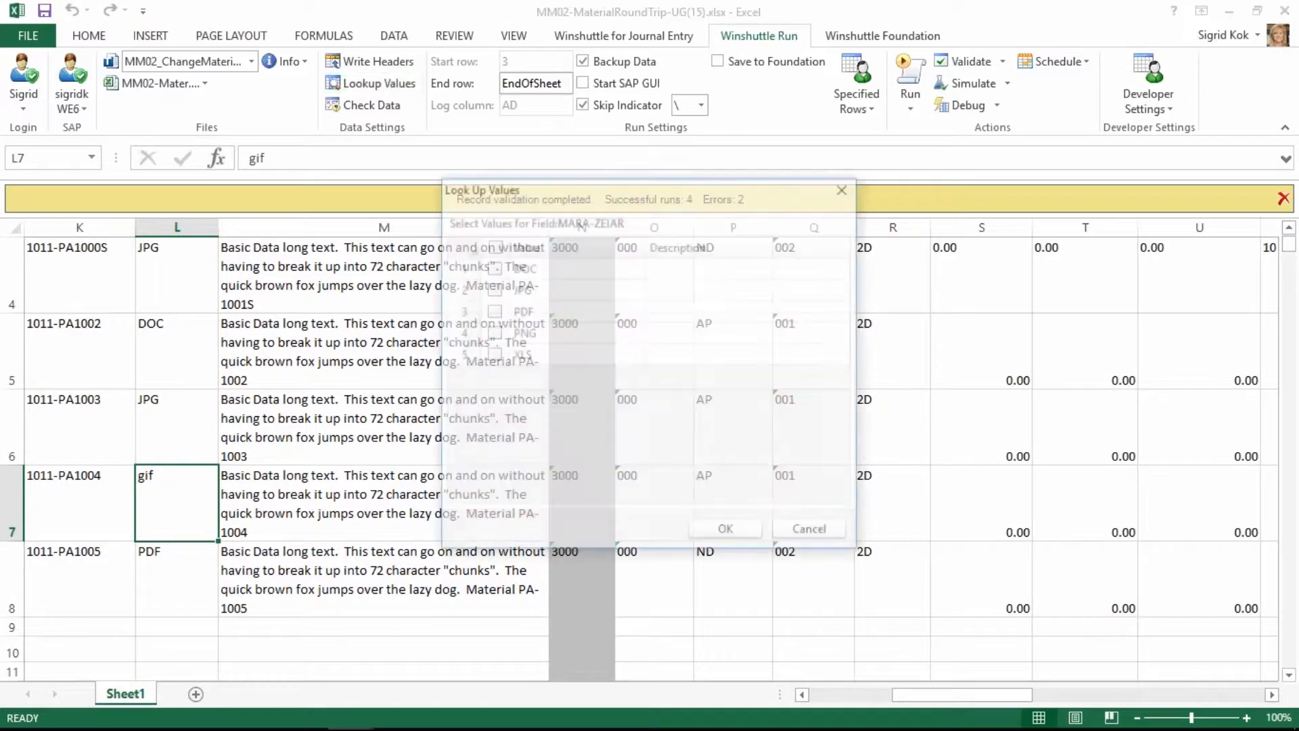
{"action": "left_click", "coordinate": [492, 332]}
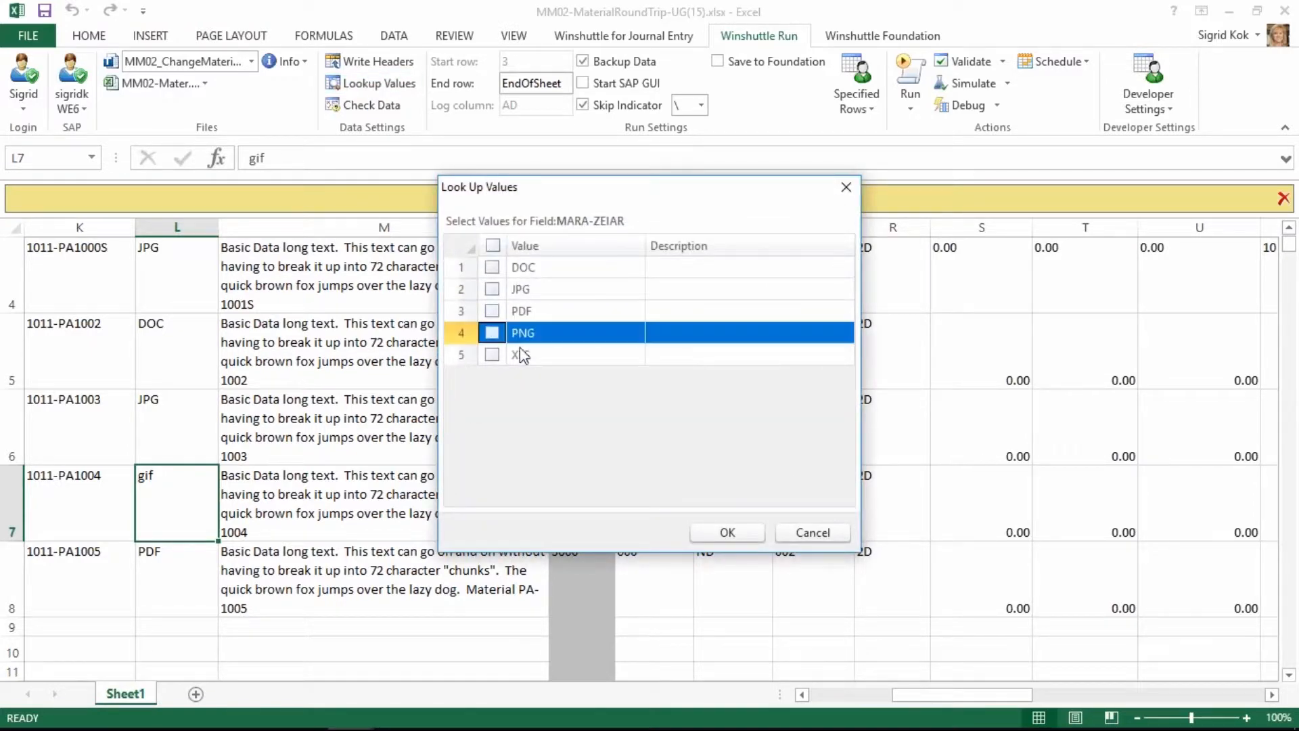
{"action": "left_click", "coordinate": [718, 531]}
{"action": "left_click", "coordinate": [671, 441]}
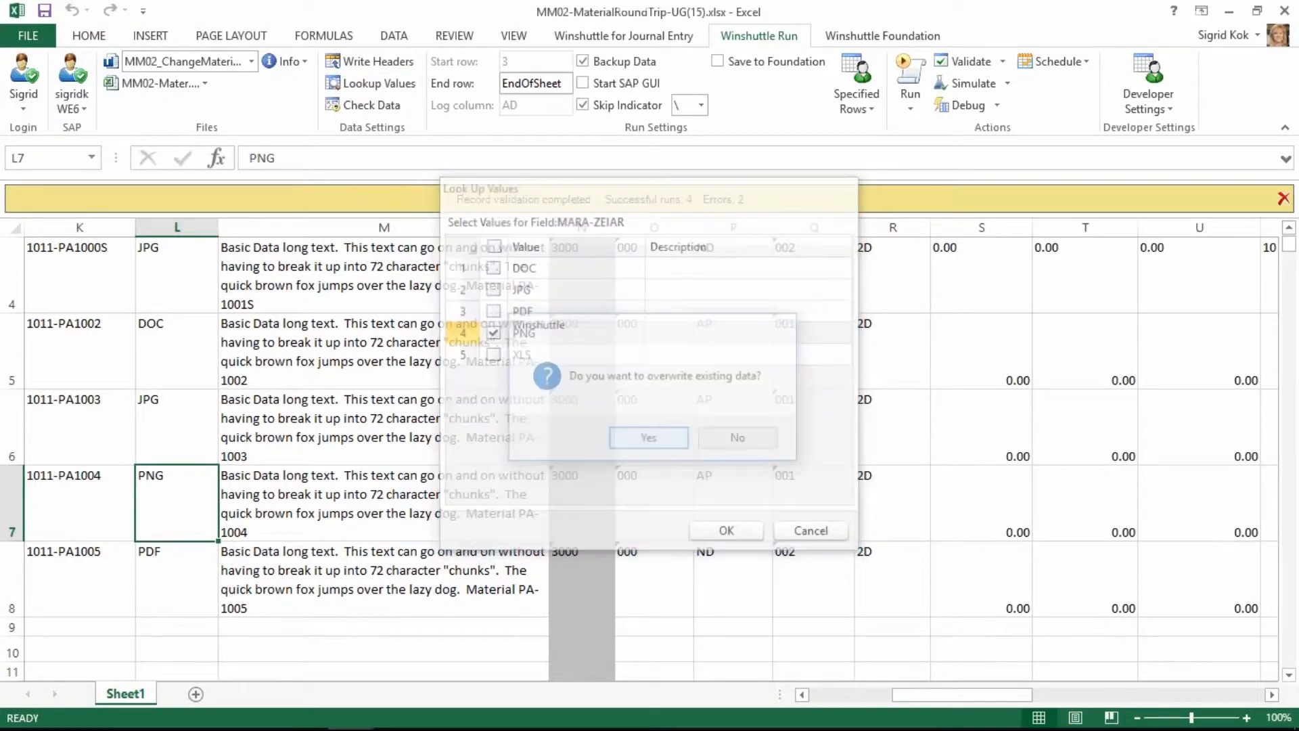
Validate only the error rows of the sheet with the MM02_ChangeMaterial-UG script.
{"action": "scroll", "coordinate": [916, 484], "scroll_direction": "up", "scroll_amount": 1}
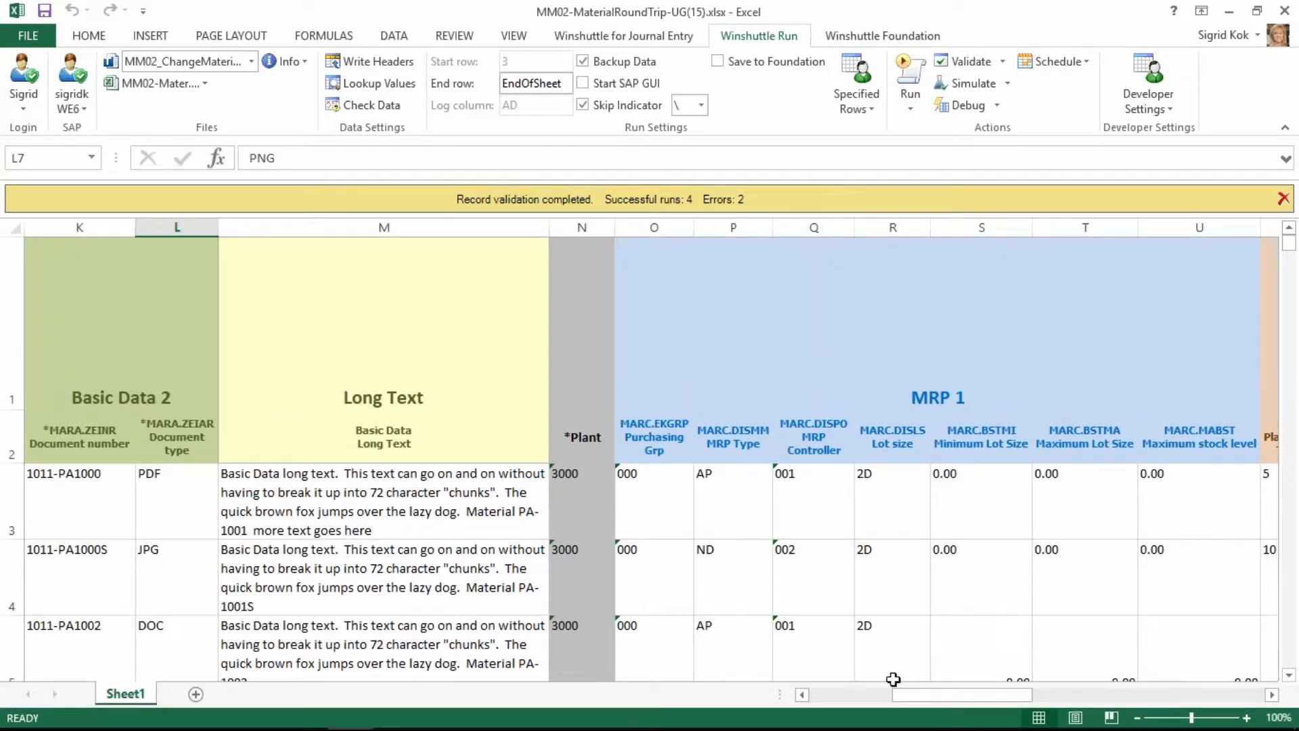
{"action": "left_click_drag", "start_coordinate": [907, 694], "coordinate": [993, 694]}
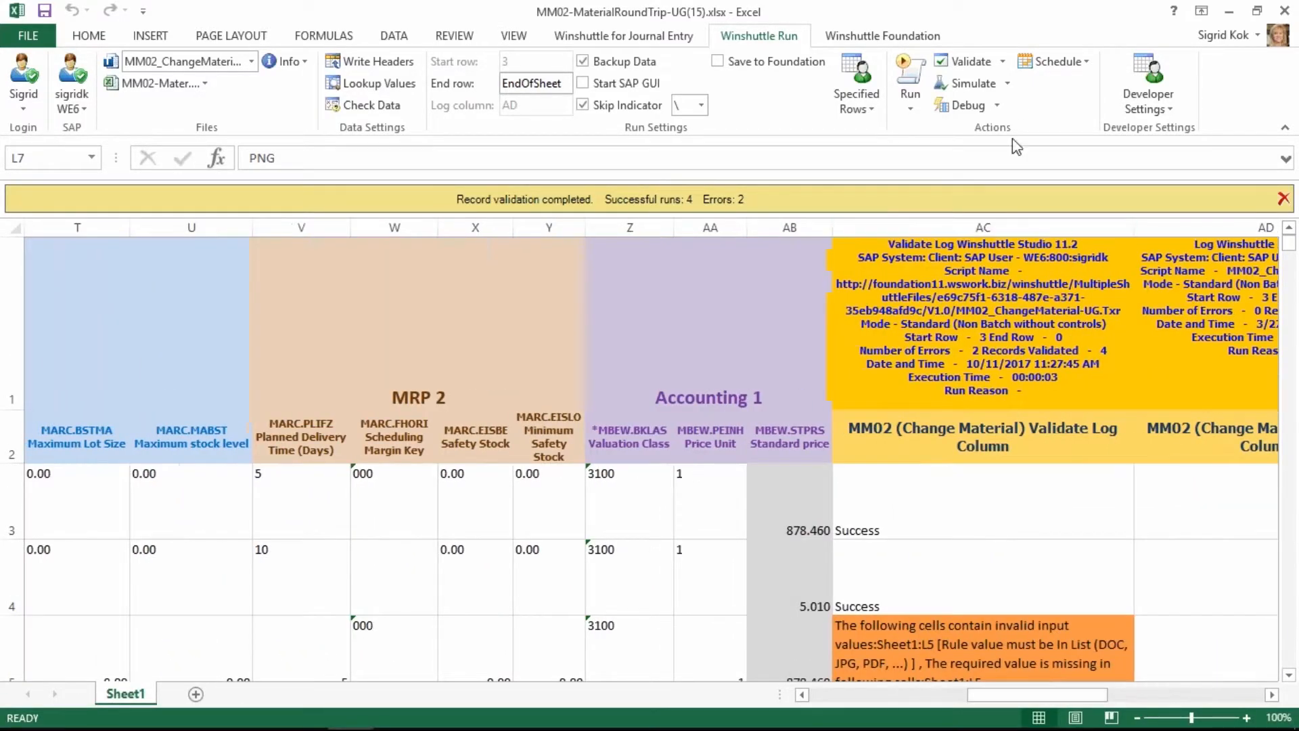
{"action": "left_click", "coordinate": [1004, 62]}
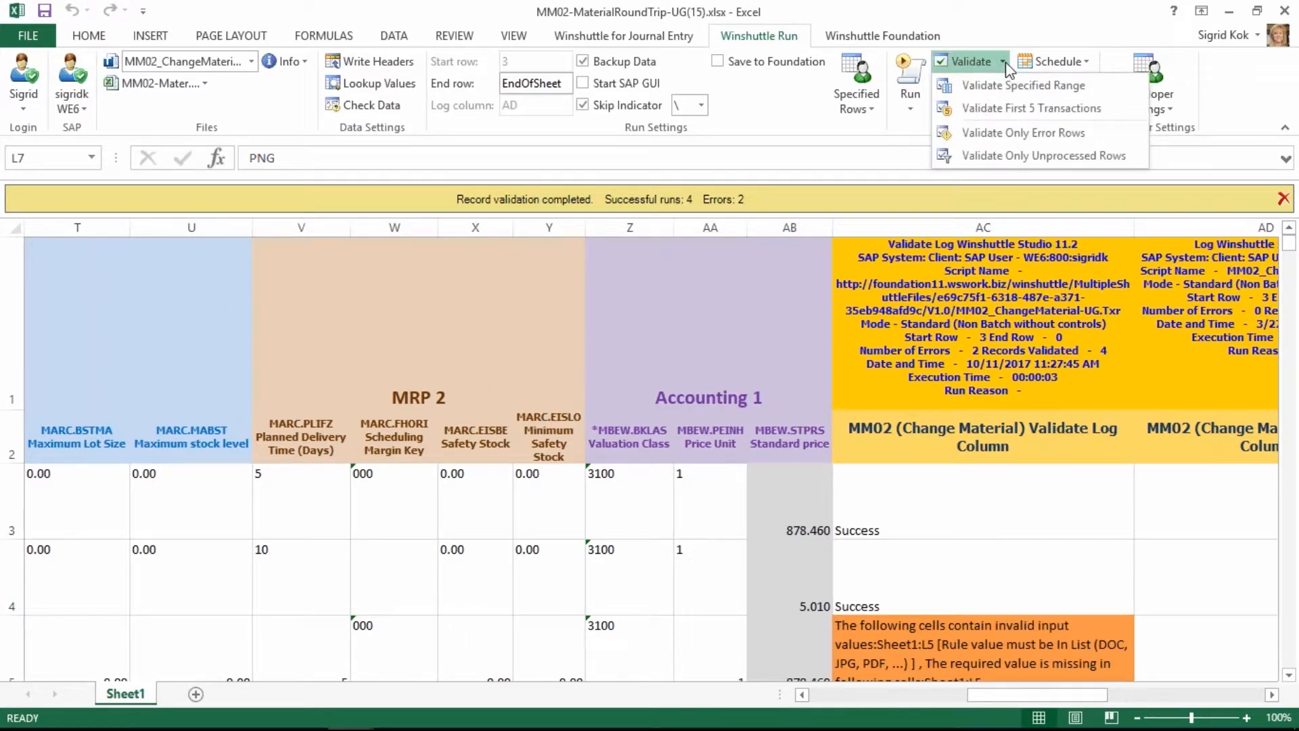
{"action": "left_click", "coordinate": [1002, 133]}
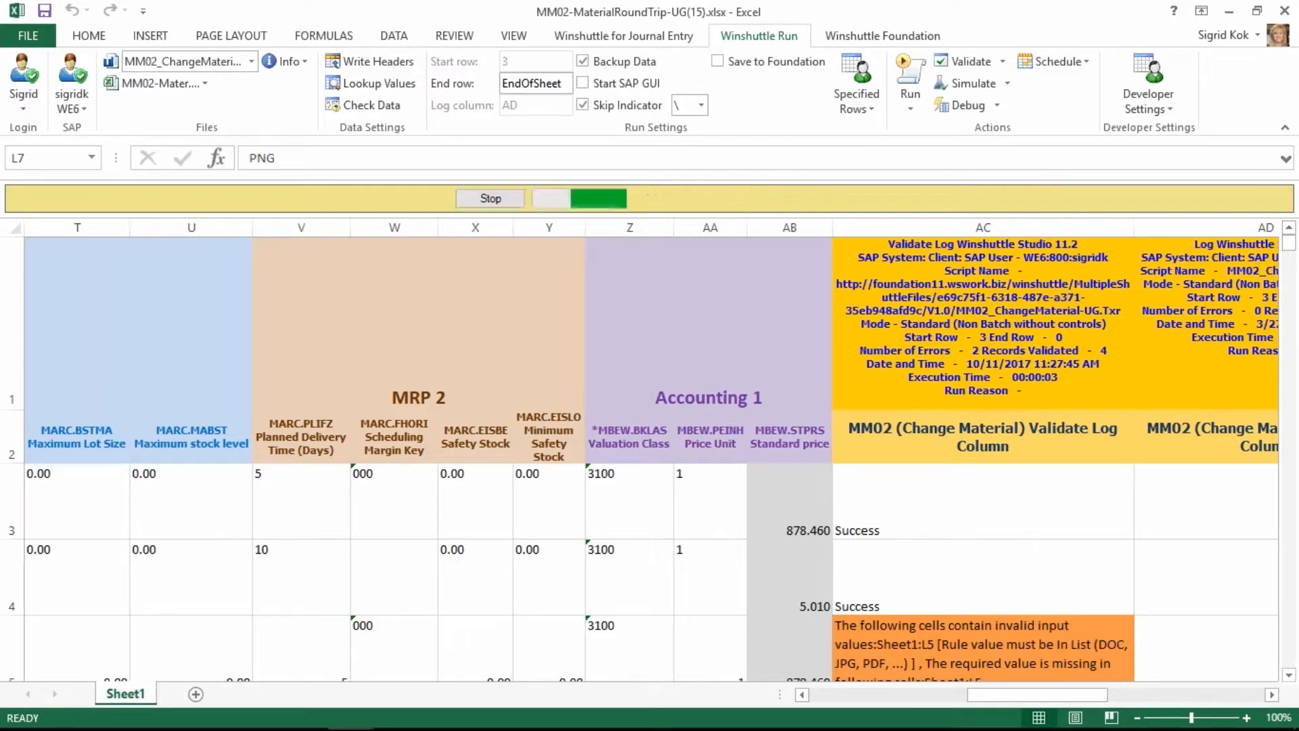
{"action": "scroll", "coordinate": [1038, 540], "scroll_direction": "down", "scroll_amount": 2}
{"action": "scroll", "coordinate": [1023, 399], "scroll_direction": "up", "scroll_amount": 1}
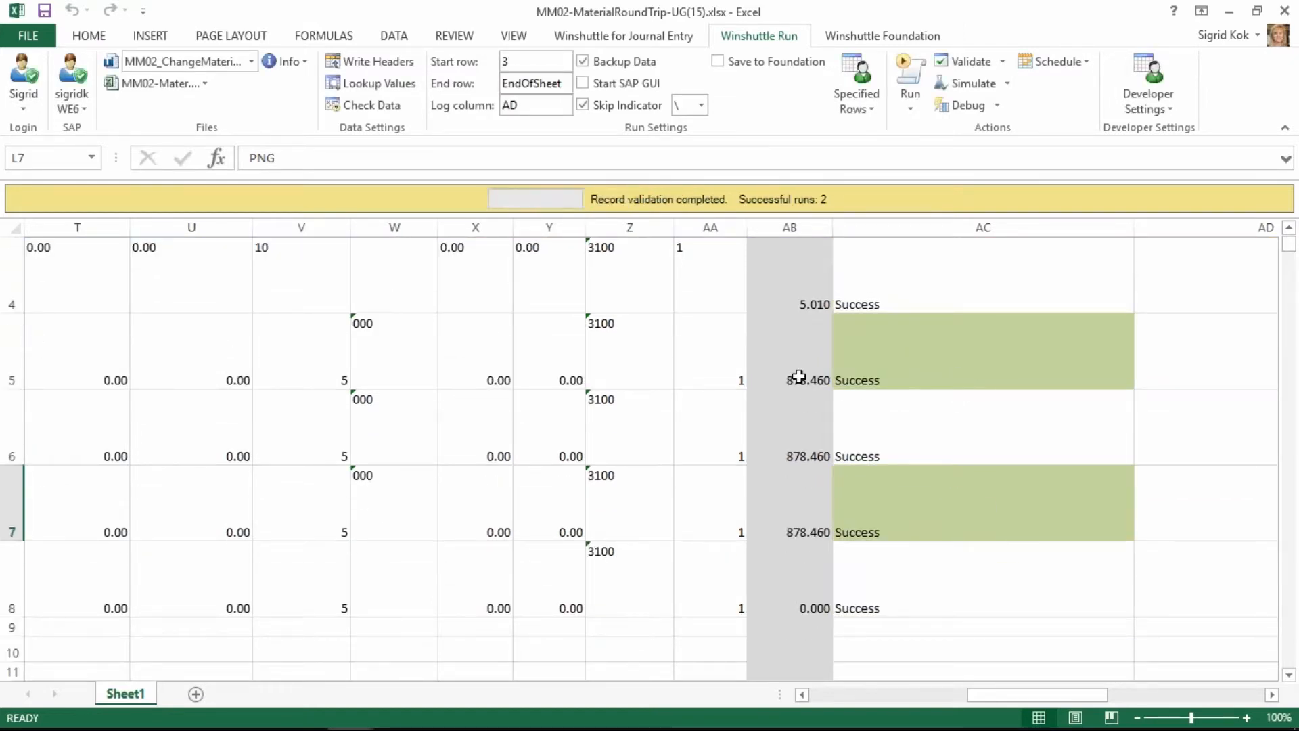
Review the revalidated row 5 between its validation log entry and the basic data, document type and MRP columns.
{"action": "left_click", "coordinate": [894, 349]}
{"action": "key", "text": "Left"}
{"action": "key", "text": "Left"}
{"action": "key", "text": "Left"}
{"action": "key", "text": "Left"}
{"action": "key", "text": "Left"}
{"action": "key", "text": "Left"}
{"action": "key", "text": "Left"}
{"action": "key", "text": "Left"}
{"action": "key", "text": "Left"}
{"action": "key", "text": "Left"}
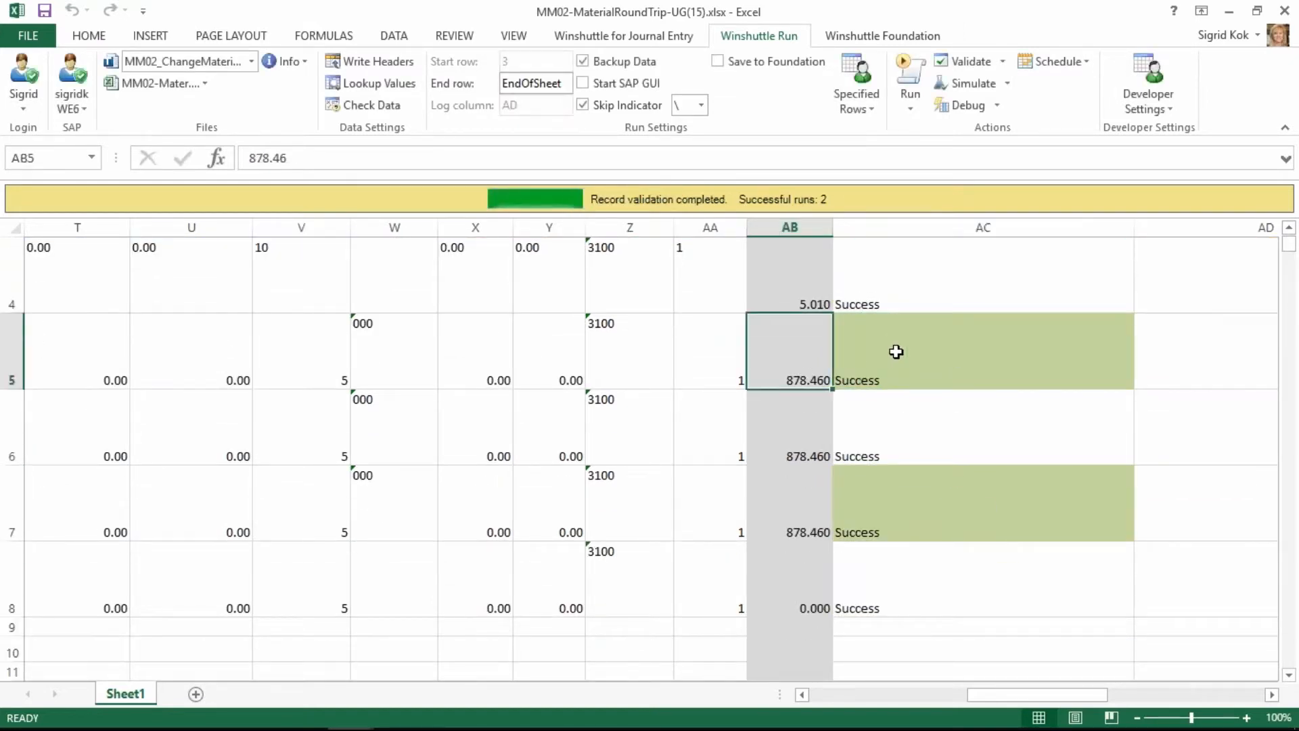
{"action": "key", "text": "Left"}
{"action": "key", "text": "Left"}
{"action": "key", "text": "Left"}
{"action": "key", "text": "Left"}
{"action": "key", "text": "Left"}
{"action": "key", "text": "Left"}
{"action": "key", "text": "Left"}
{"action": "key", "text": "Left"}
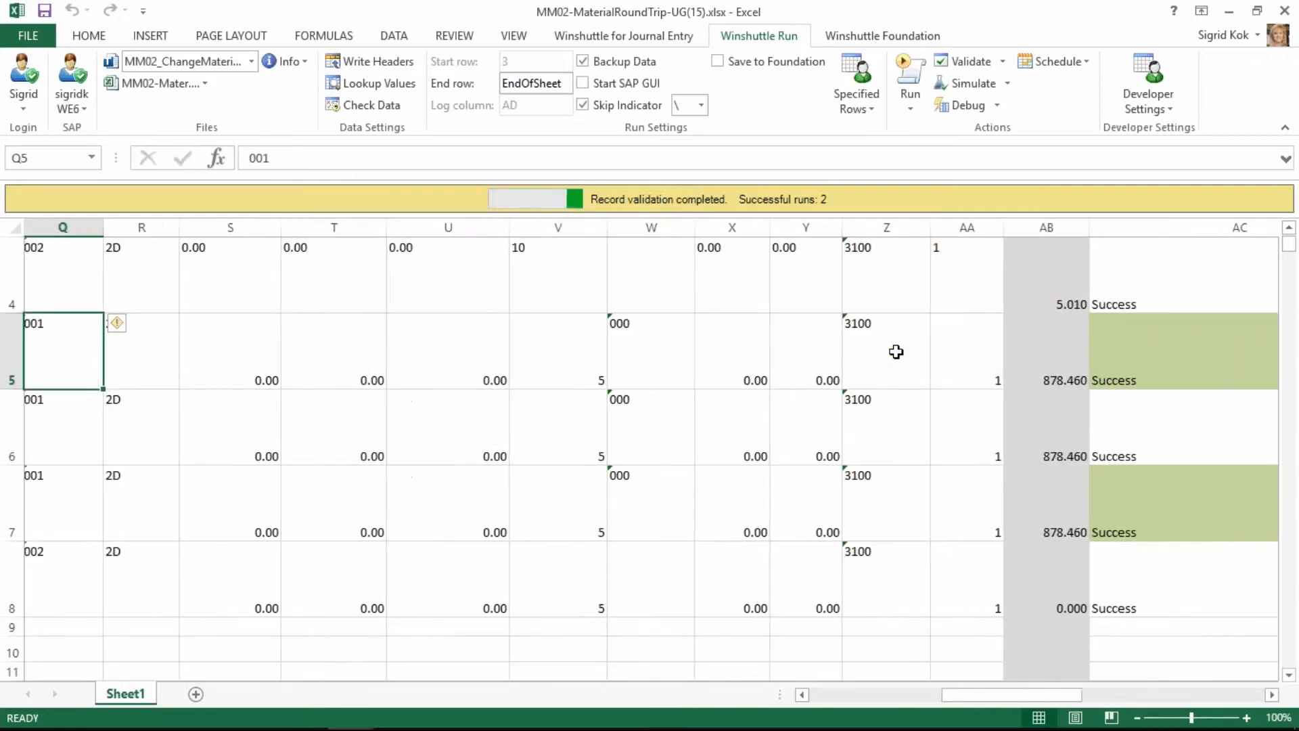
{"action": "key", "text": "Left"}
{"action": "key", "text": "Left"}
{"action": "key", "text": "Left"}
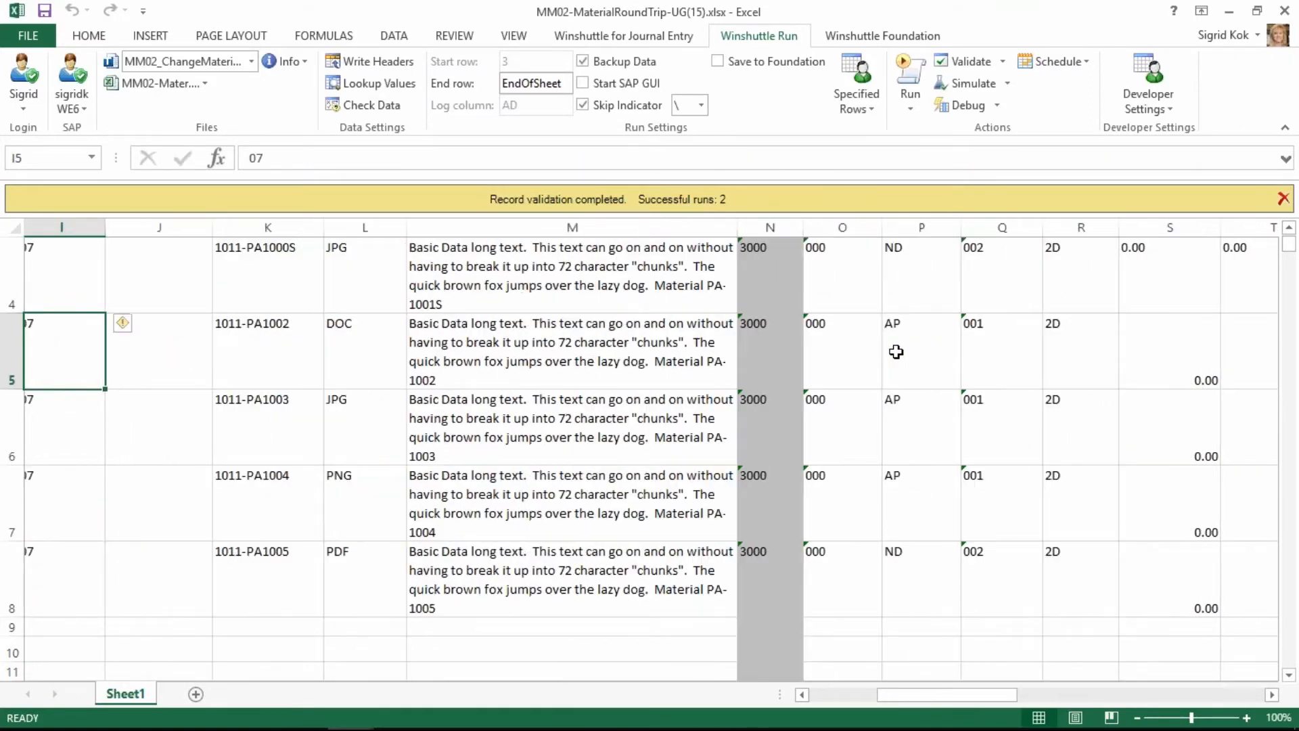
{"action": "key", "text": "Right"}
{"action": "key", "text": "Right"}
{"action": "key", "text": "Right"}
{"action": "key", "text": "Right"}
{"action": "key", "text": "Right"}
{"action": "key", "text": "Right"}
{"action": "key", "text": "Right"}
{"action": "key", "text": "Right"}
{"action": "key", "text": "Right"}
{"action": "key", "text": "Right"}
{"action": "key", "text": "Right"}
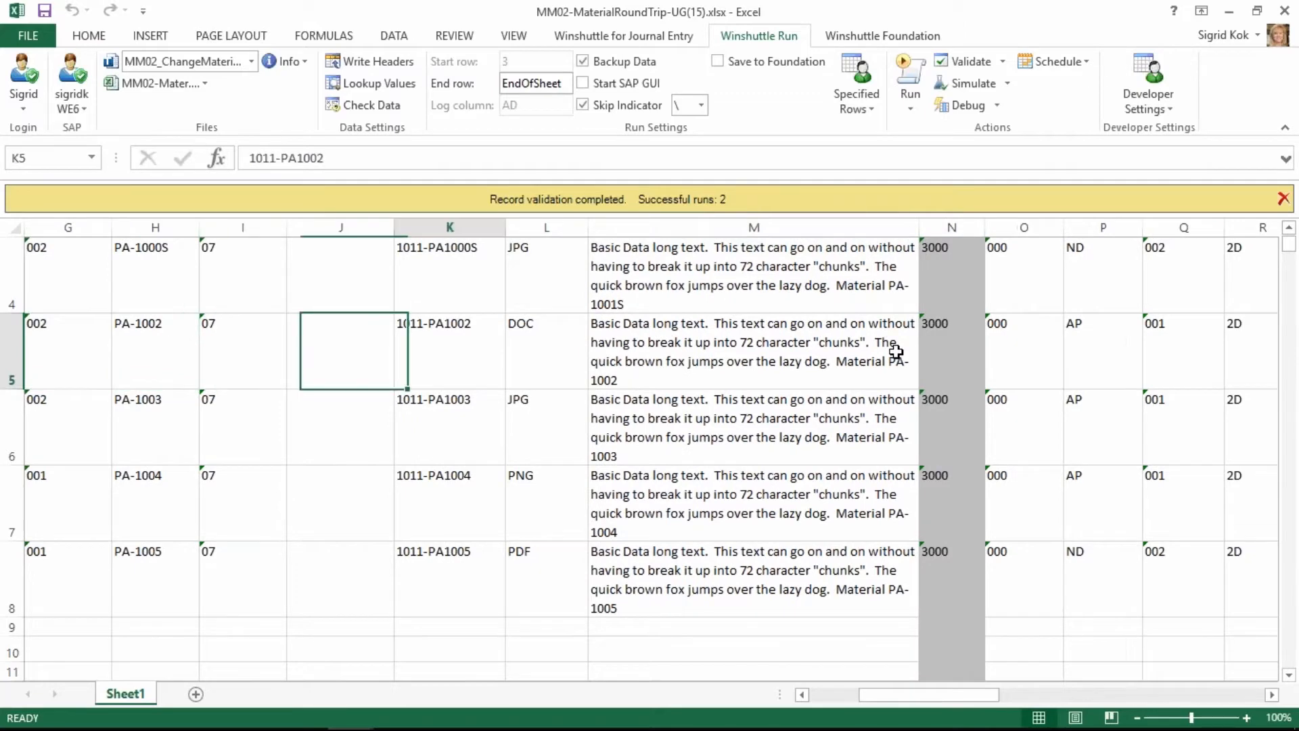
{"action": "key", "text": "Right"}
{"action": "key", "text": "Right"}
{"action": "key", "text": "Right"}
{"action": "key", "text": "Right"}
{"action": "key", "text": "Right"}
{"action": "key", "text": "Right"}
{"action": "key", "text": "Right"}
{"action": "key", "text": "Right"}
{"action": "key", "text": "Right"}
{"action": "key", "text": "Right"}
{"action": "key", "text": "Right"}
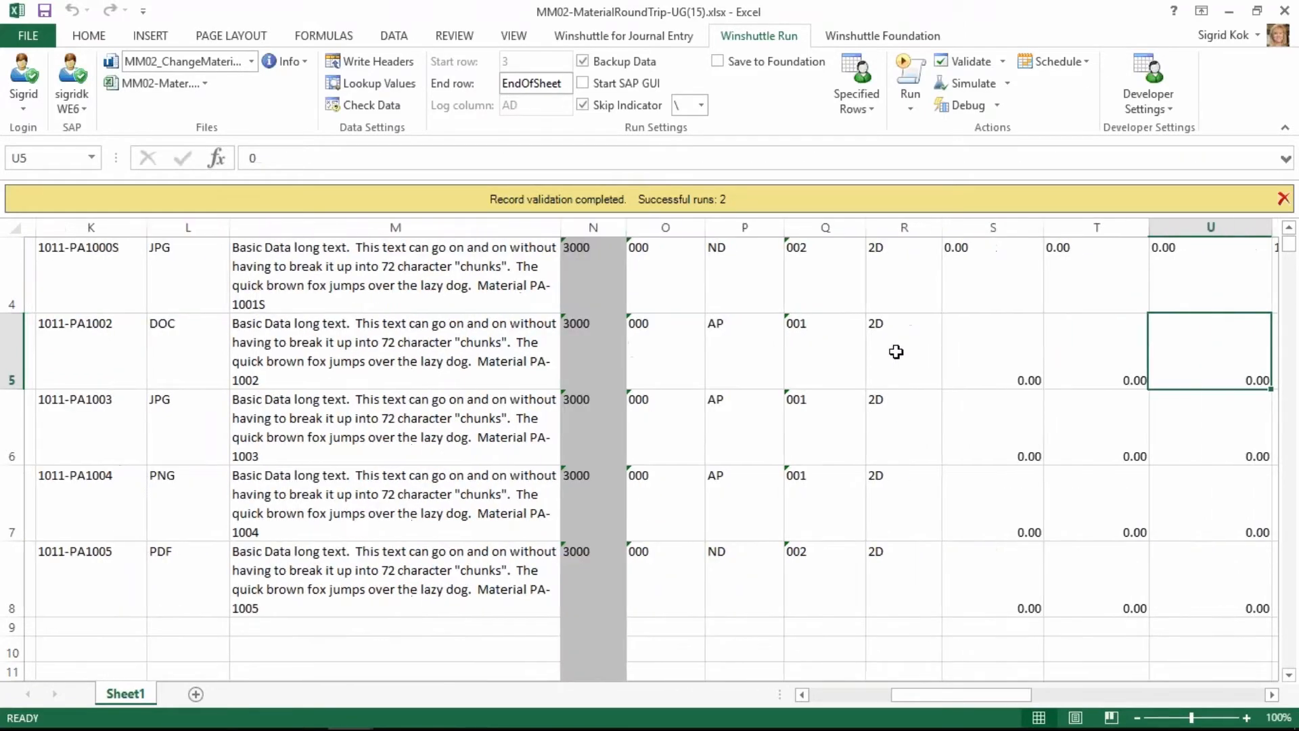
{"action": "key", "text": "Left"}
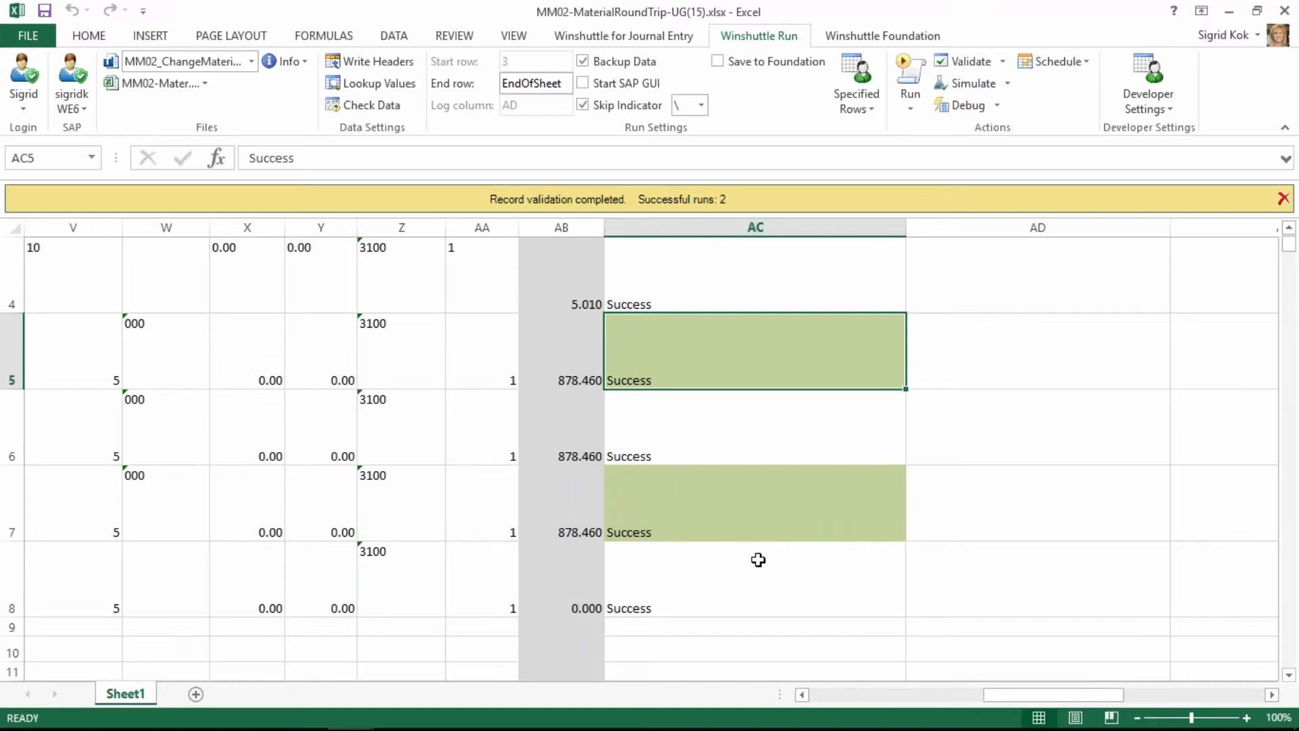
Run the MM02_ChangeMaterial-UG script to upload the sheet's material changes to SAP.
{"action": "scroll", "coordinate": [760, 582], "scroll_direction": "up", "scroll_amount": 1}
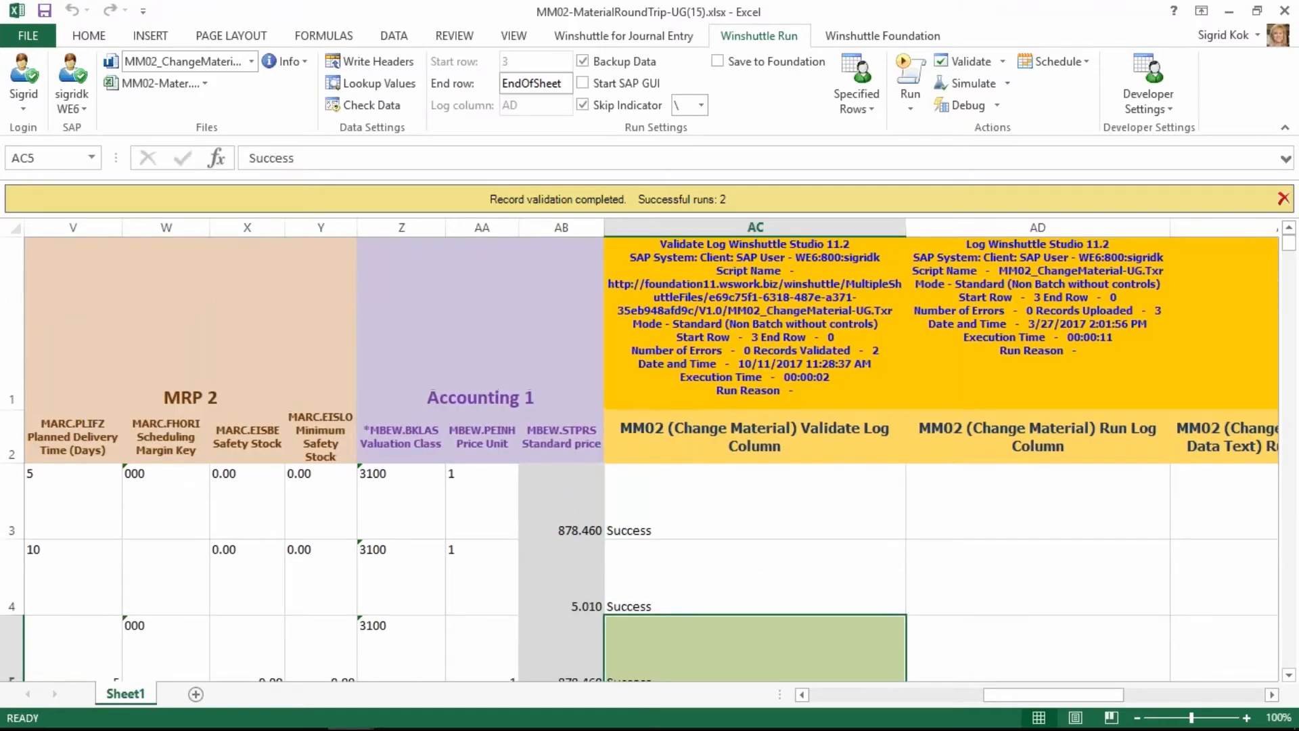
{"action": "left_click", "coordinate": [930, 91]}
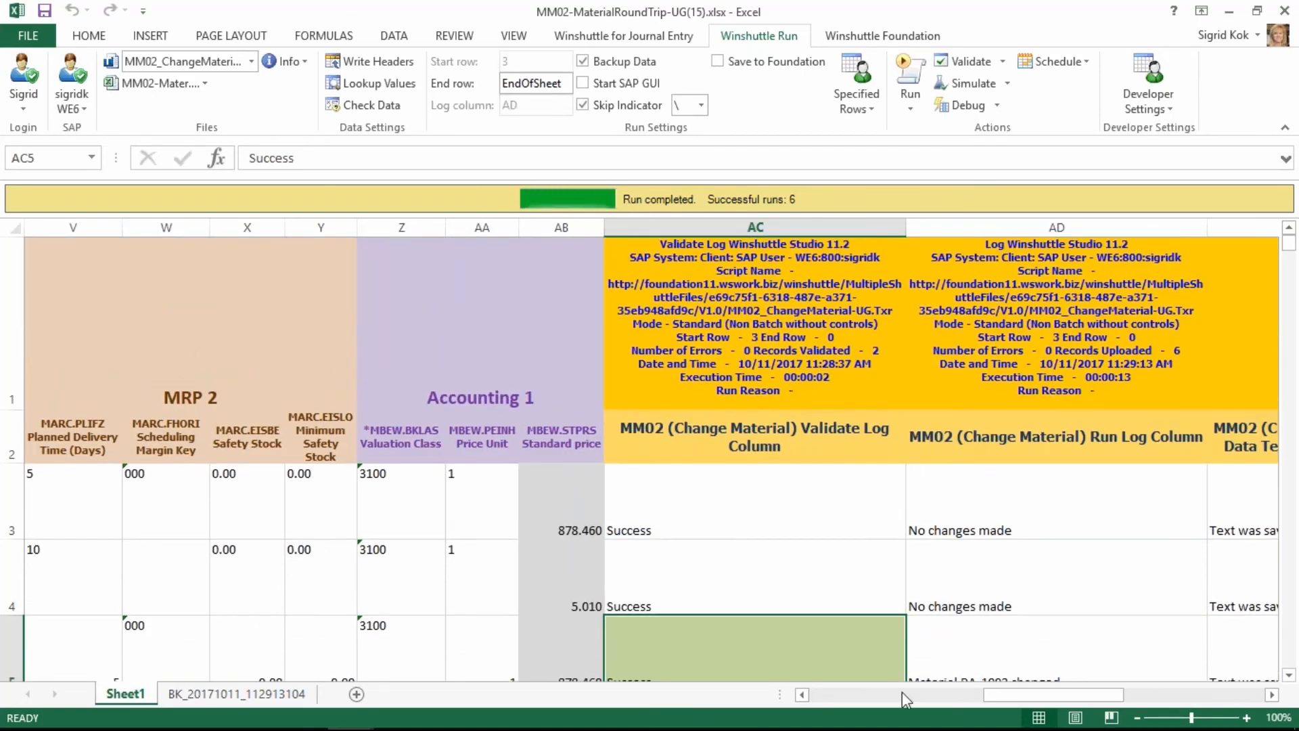
{"action": "left_click_drag", "start_coordinate": [1013, 692], "coordinate": [814, 705]}
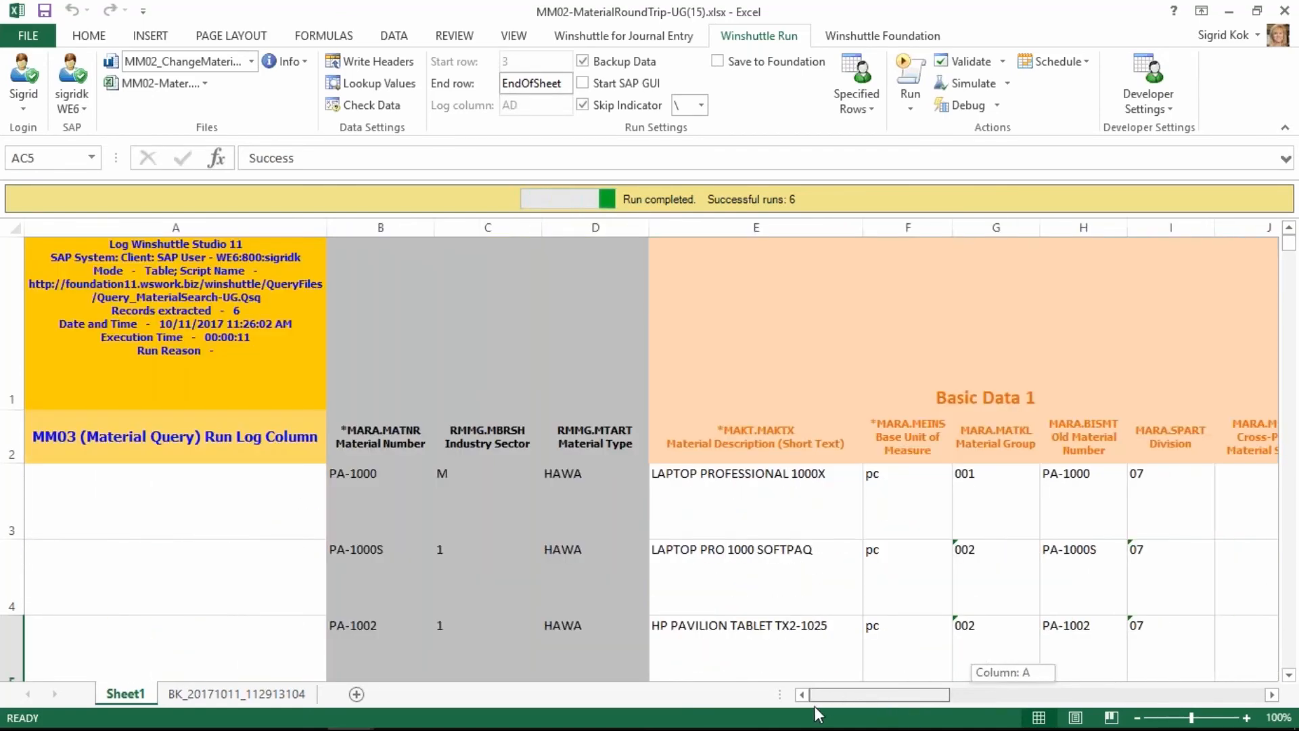